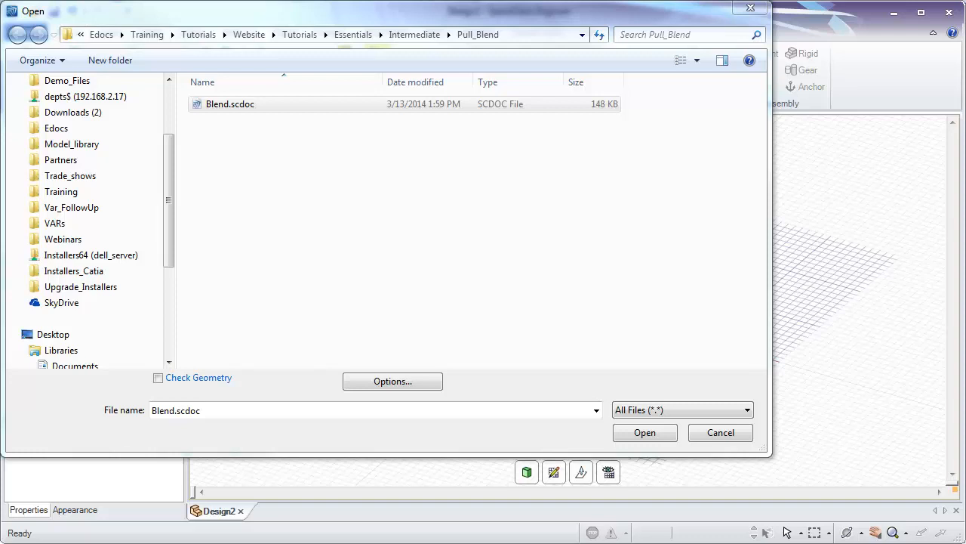
Step: Open the file Blend.scdoc from the Pull_Blend folder
double_click(244, 107)
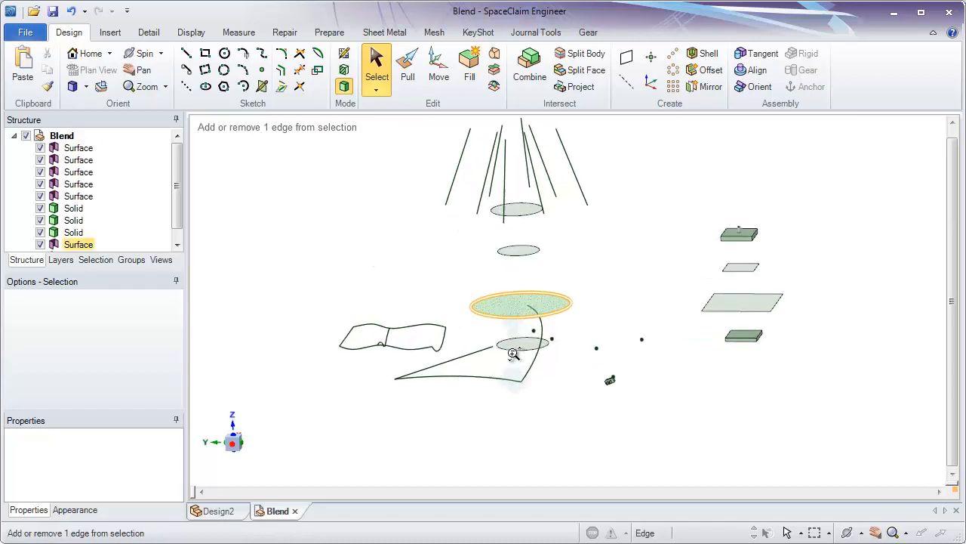
Step: Examine the sketch curves, points, surfaces and solids of the model from several angles, including the points near the small block
scroll(514, 345, "up", 5)
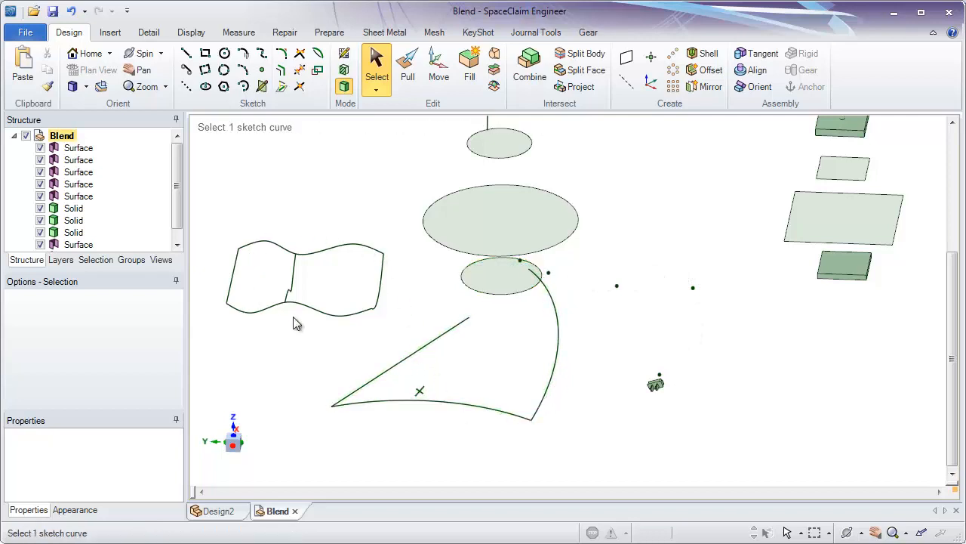
mouse_move(382, 288)
middle_mouse_down()
mouse_move(378, 261)
mouse_move(402, 369)
middle_mouse_up()
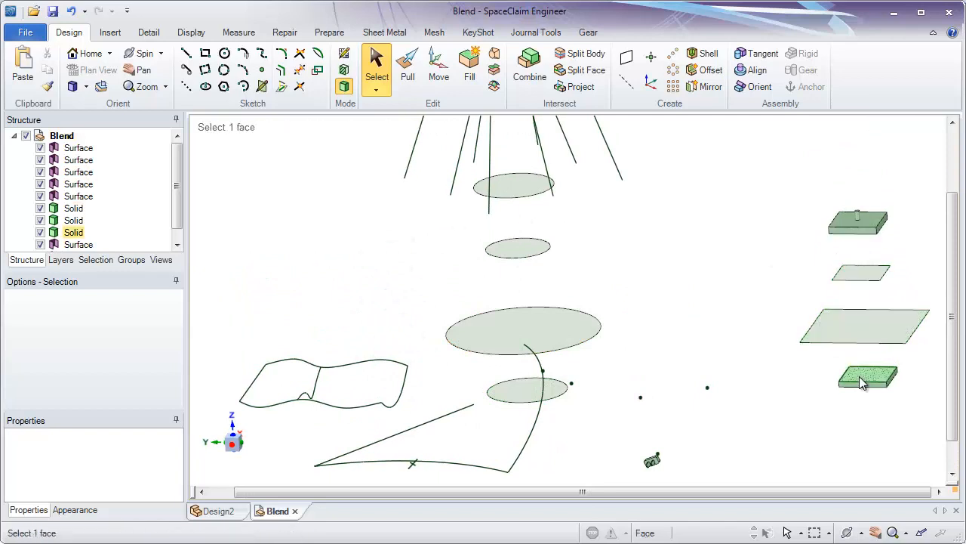
middle_click_drag(565, 160, 566, 124, "shift")
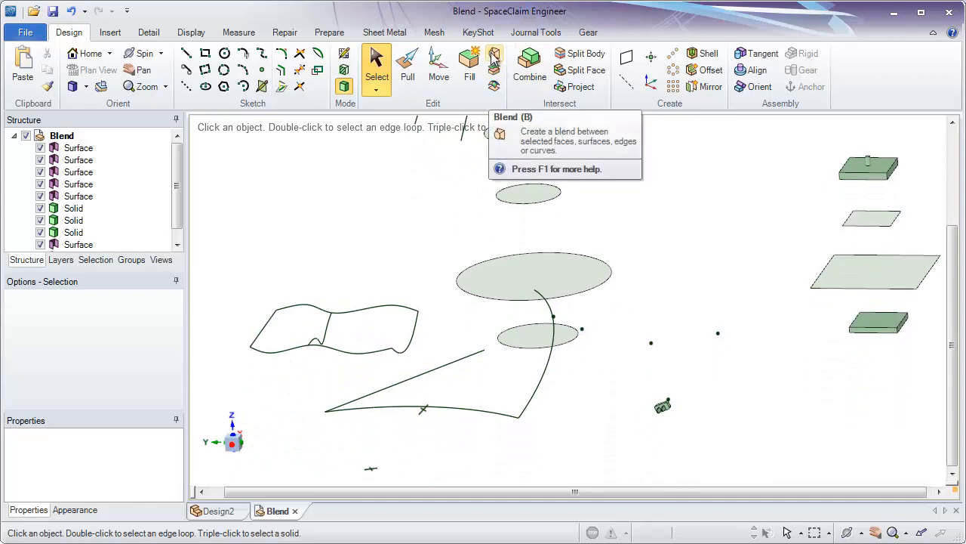
middle_click_drag(642, 383, 649, 400)
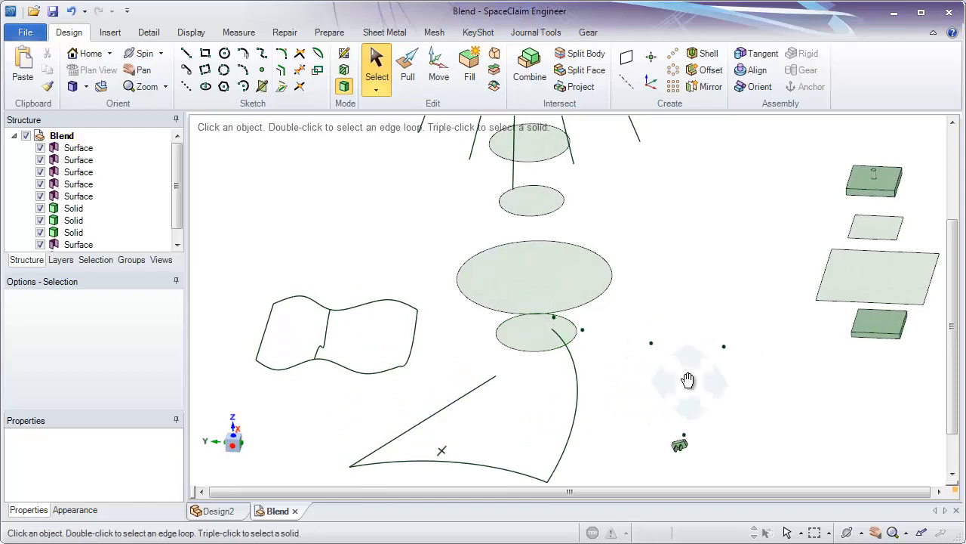
middle_click_drag(686, 385, 632, 340, "shift")
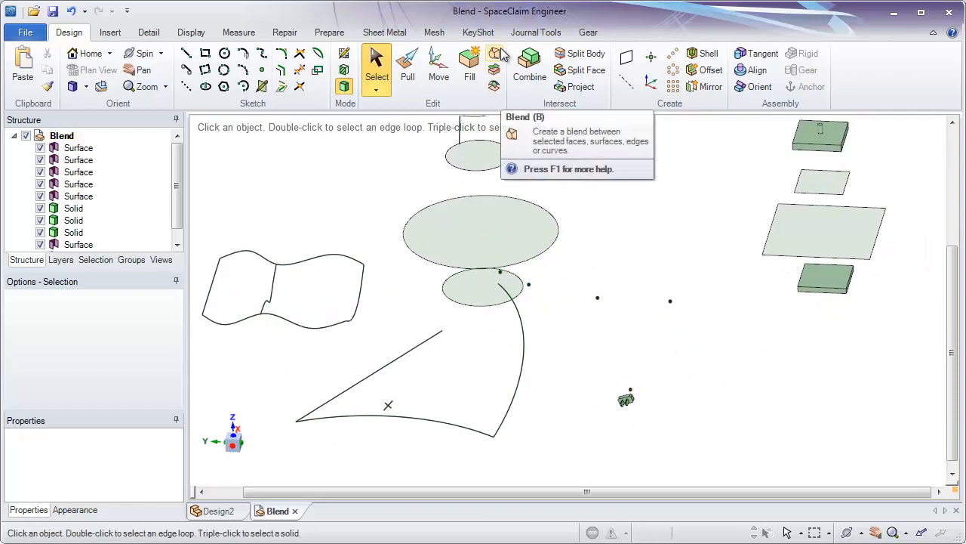
scroll(659, 368, "up", 1, "ctrl")
scroll(659, 368, "up", 3, "ctrl")
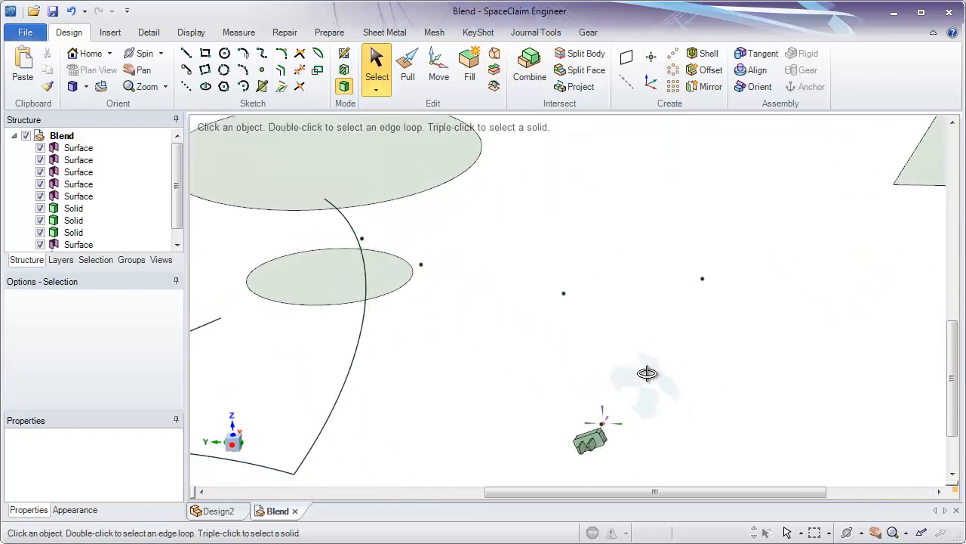
middle_click_drag(645, 371, 698, 330, "shift")
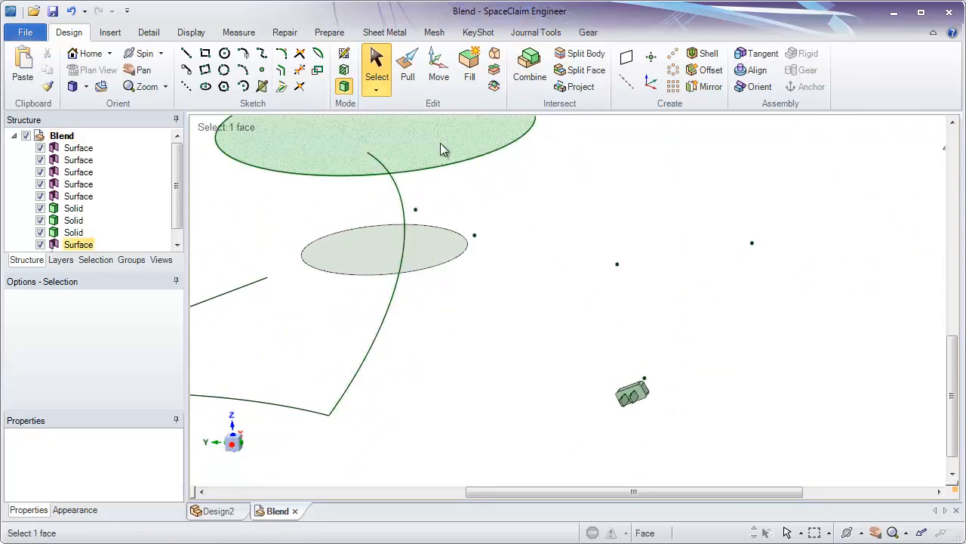
Step: Blend a curve through the five separate points, starting at the one above the small block and ending near the small ellipse
left_click(495, 55)
middle_click_drag(551, 181, 598, 185, "shift")
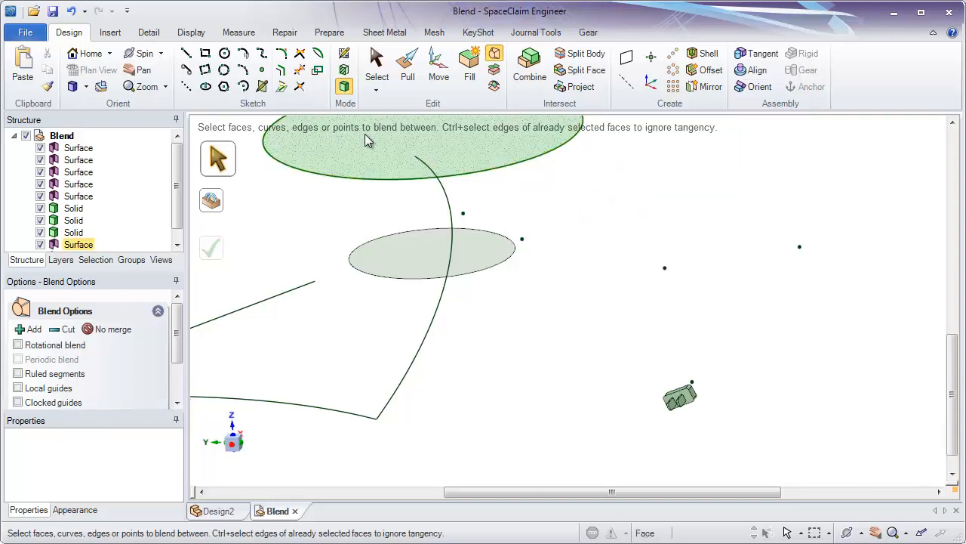
mouse_move(726, 399)
middle_mouse_down()
mouse_move(712, 452)
mouse_move(730, 384)
mouse_move(712, 382)
mouse_move(715, 405)
mouse_move(693, 440)
mouse_move(699, 407)
middle_mouse_up()
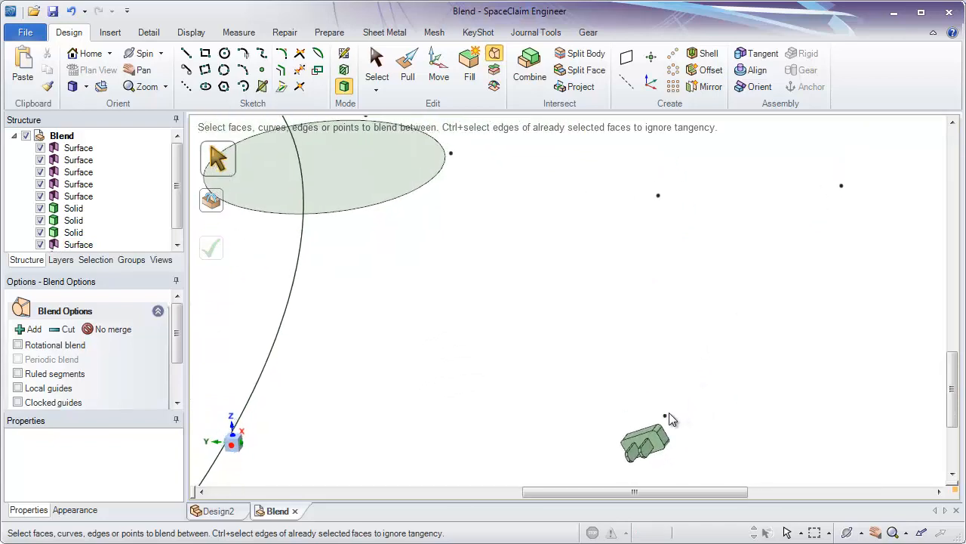
left_click(667, 414)
left_click(667, 414)
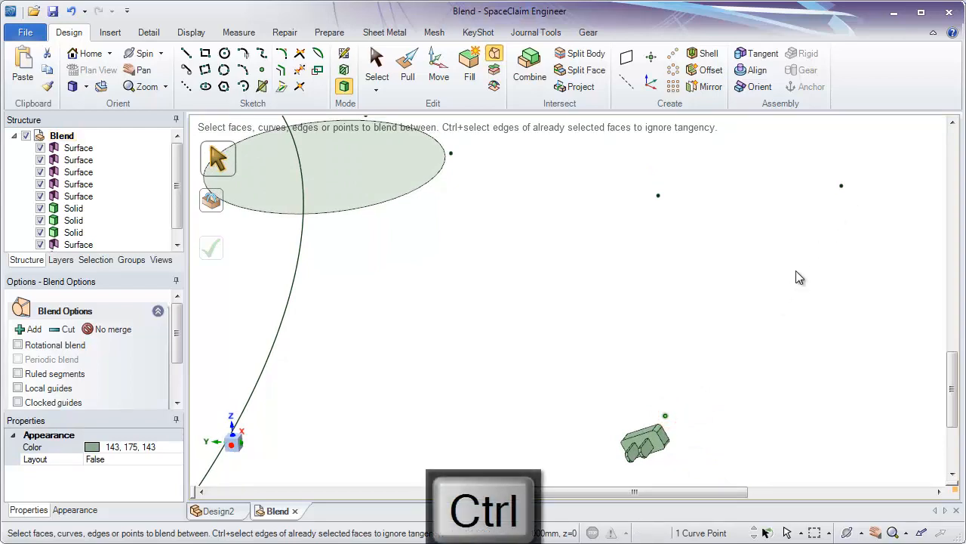
left_click(842, 188, "ctrl")
left_click(842, 186, "ctrl")
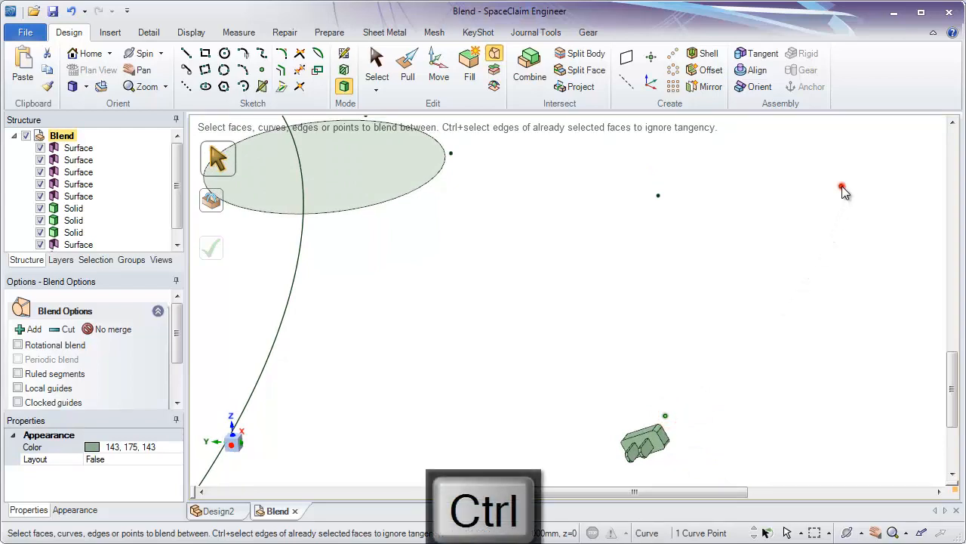
left_click(660, 194, "ctrl")
left_click(452, 154, "ctrl")
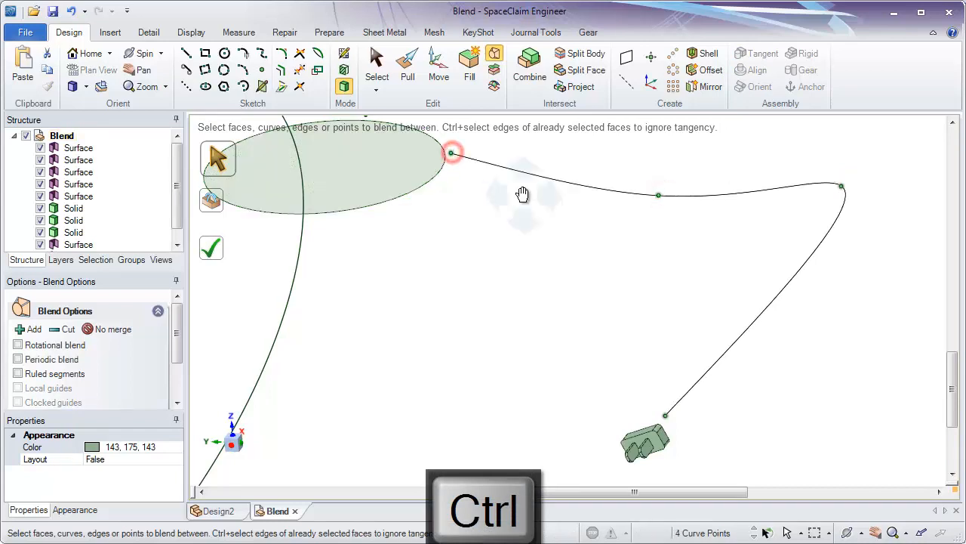
middle_click_drag(517, 194, 572, 209, "ctrl")
left_click(396, 202, "ctrl")
middle_click_drag(576, 263, 588, 273)
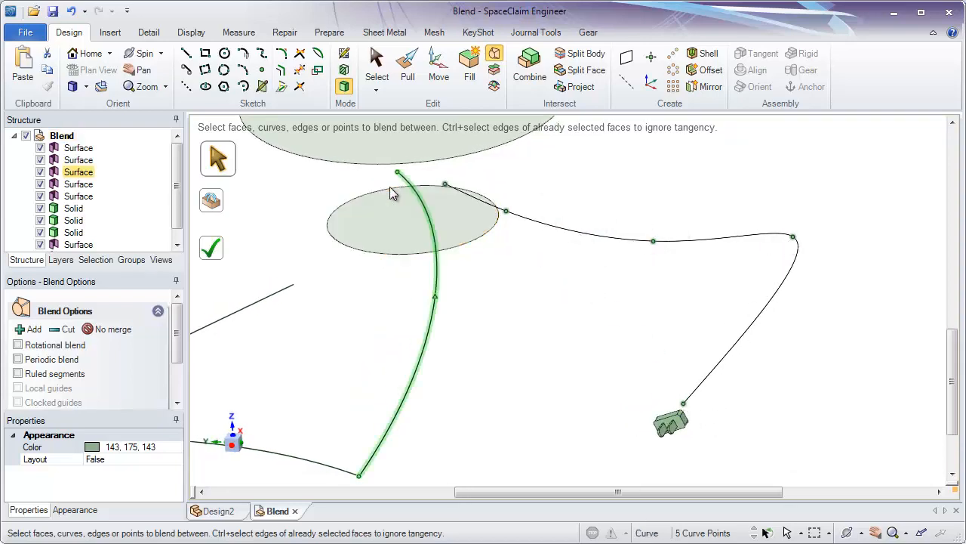
left_click(212, 250)
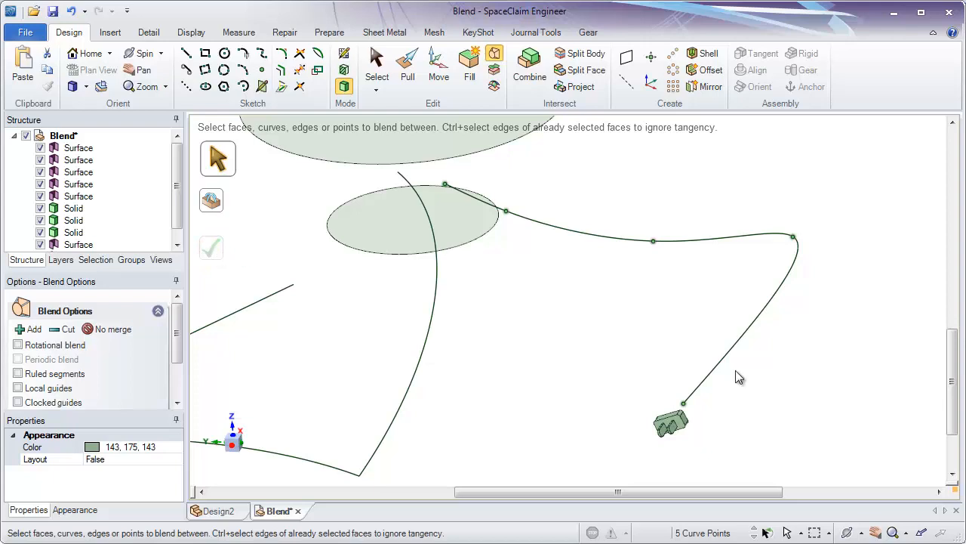
Step: Set up a blend surface between the large arc and the straight line of the fan-shaped sketch
mouse_move(604, 336)
middle_mouse_down()
mouse_move(818, 307)
mouse_move(792, 317)
mouse_move(712, 308)
middle_mouse_up()
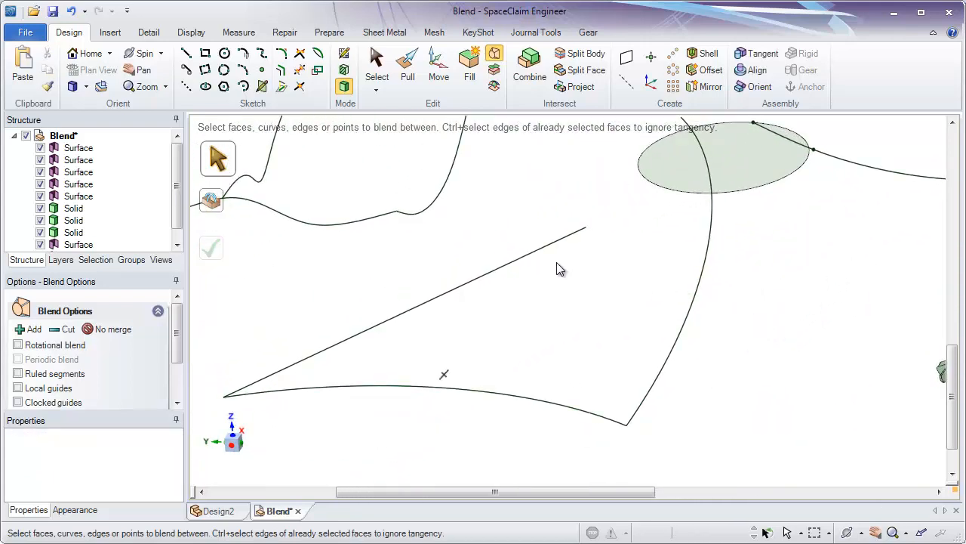
left_click(689, 313)
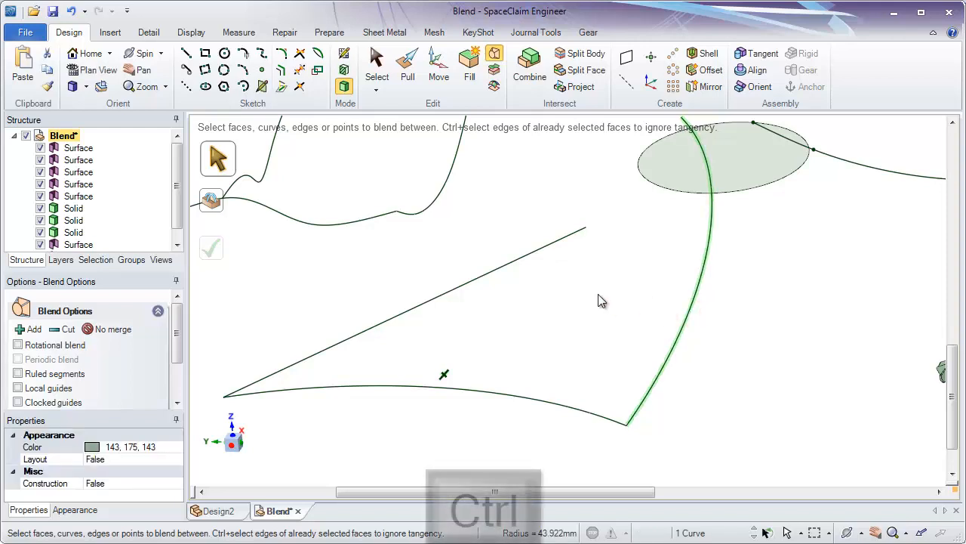
left_click(527, 254, "ctrl")
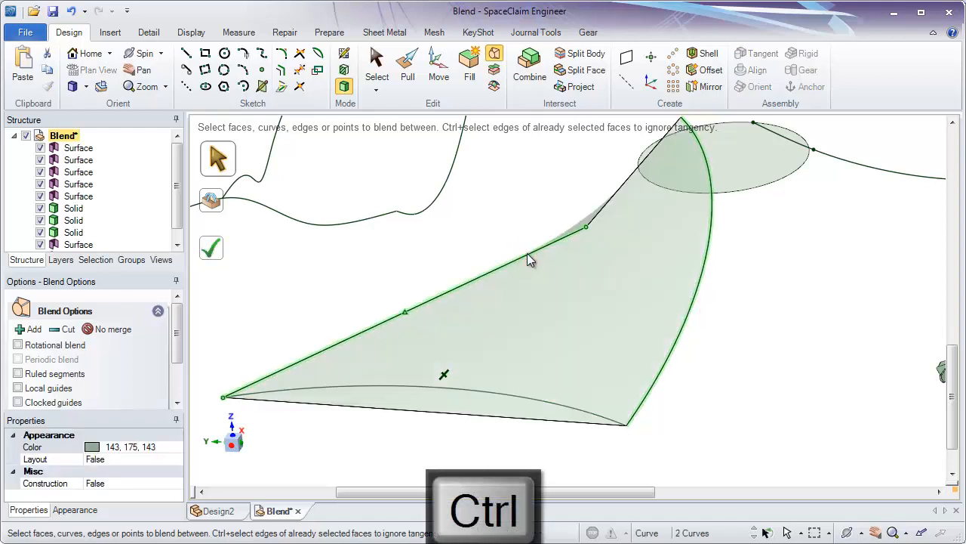
middle_click_drag(528, 253, 626, 313)
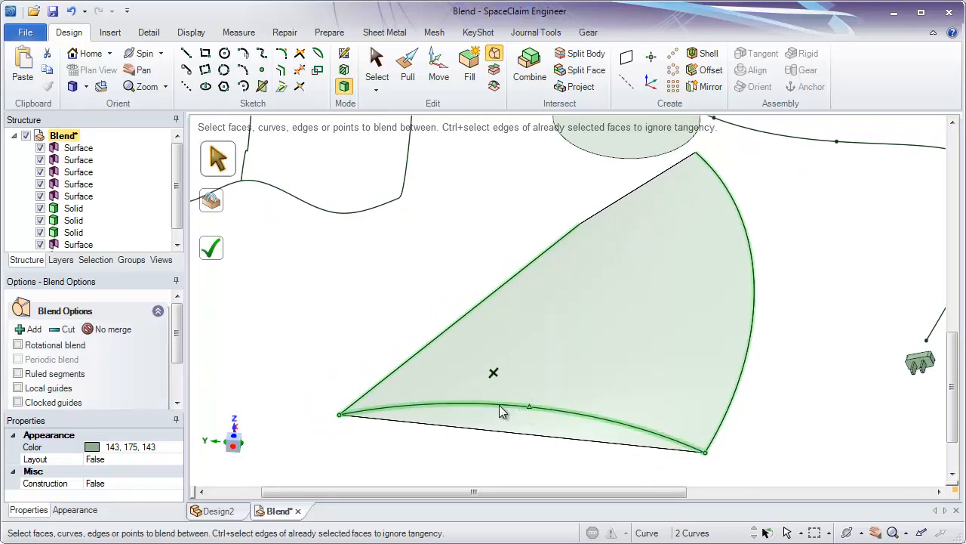
middle_click_drag(351, 287, 345, 267, "shift")
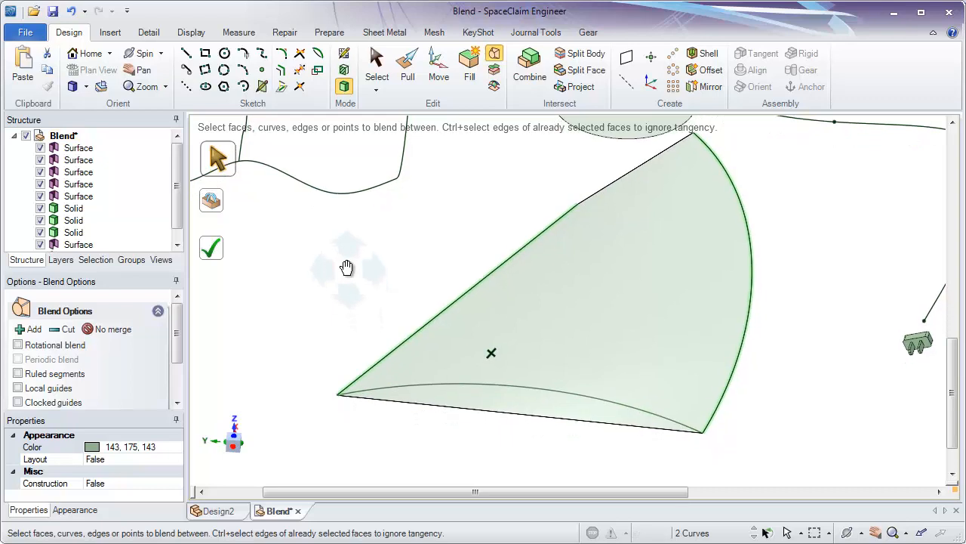
Step: Use the shallow arc joining the line and the large arc as a guide curve, and complete the blend surface
left_click(216, 206)
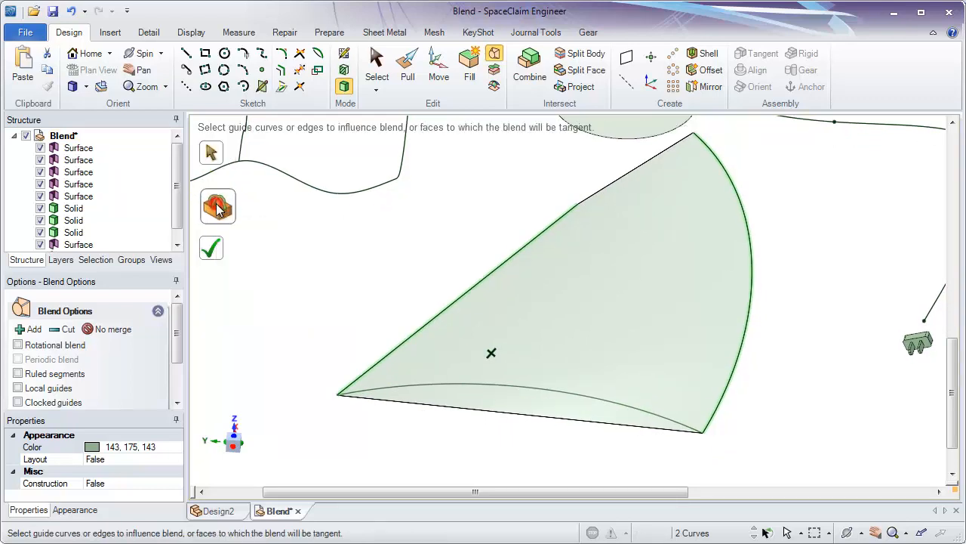
left_click(484, 388)
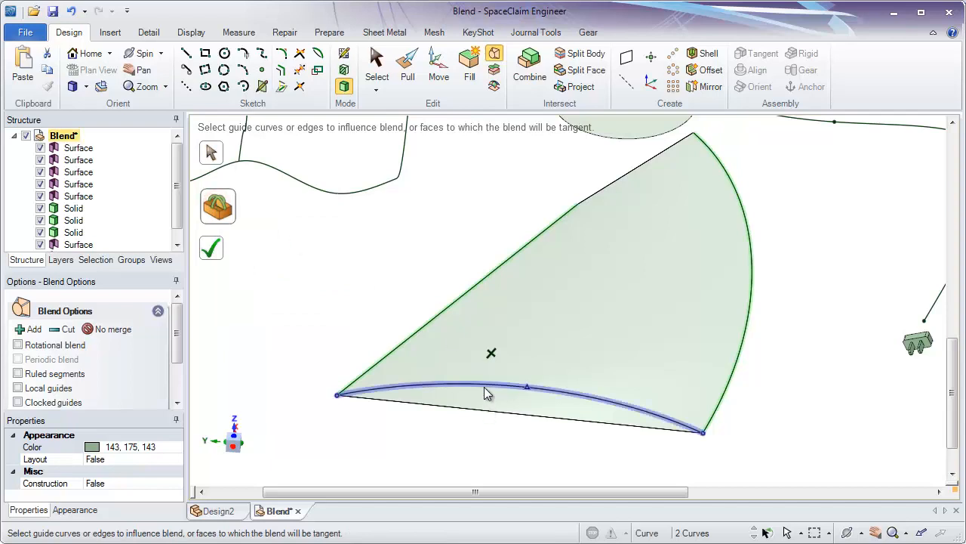
left_click(484, 386)
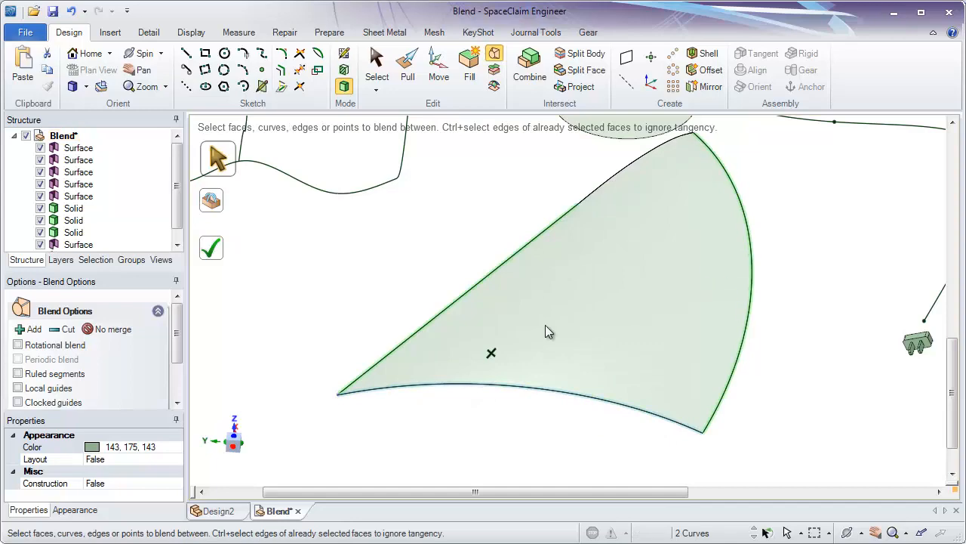
left_click(750, 310)
middle_click_drag(736, 359, 613, 325)
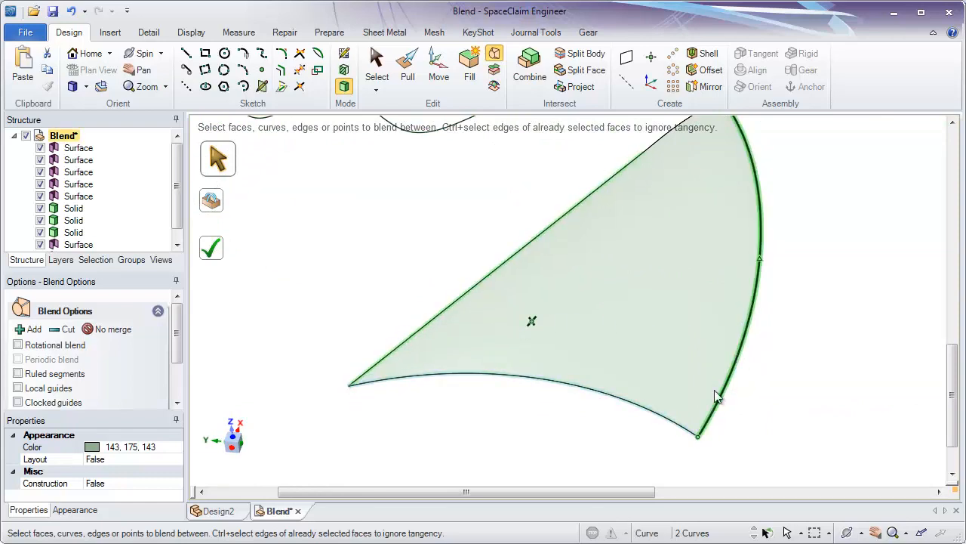
middle_click_drag(511, 438, 351, 300)
key("Return")
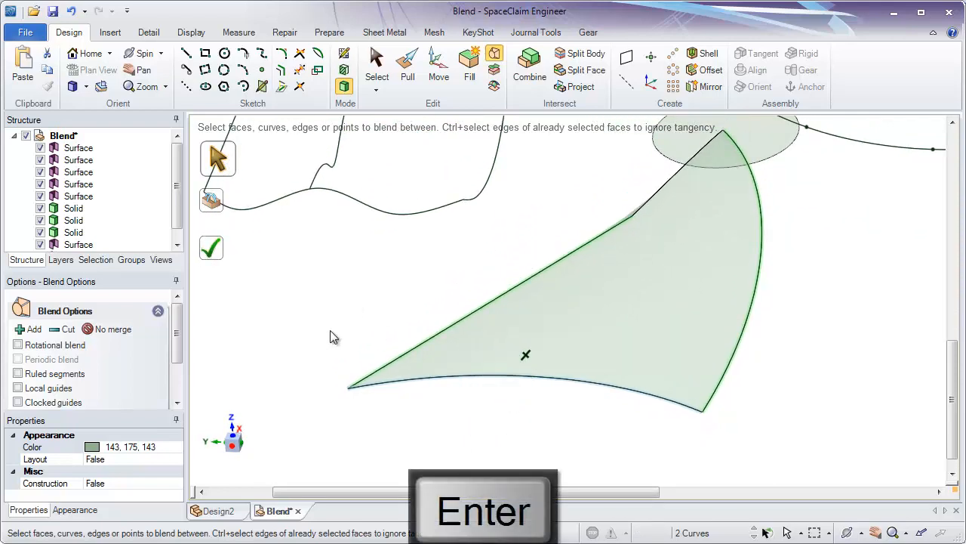
Step: Set up a blend surface between the two long wavy curves of the other sketch
mouse_move(330, 337)
middle_mouse_down()
mouse_move(334, 313)
mouse_move(274, 295)
mouse_move(422, 330)
mouse_move(496, 312)
mouse_move(501, 302)
mouse_move(443, 291)
middle_mouse_up()
scroll(453, 352, "up", 5)
middle_click_drag(533, 394, 500, 377)
left_click(522, 342)
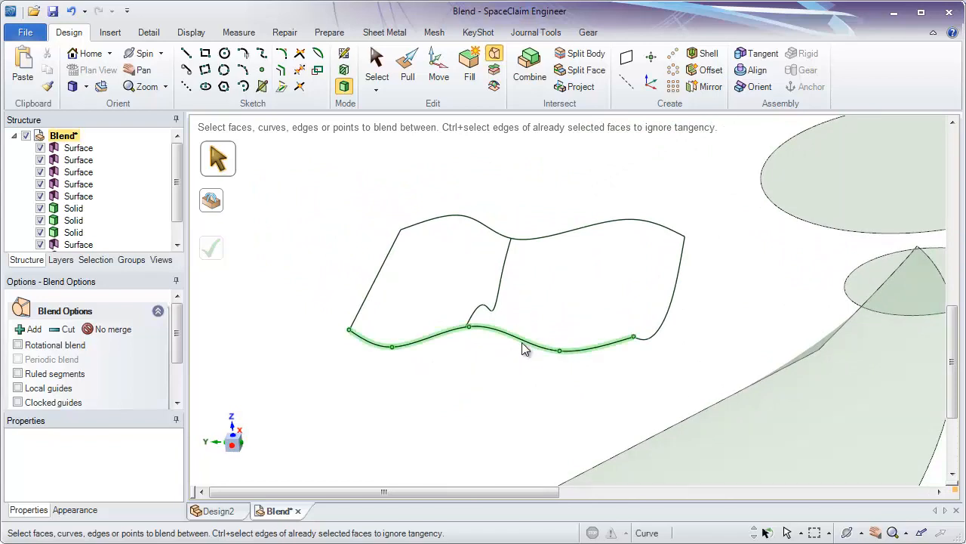
mouse_move(523, 340)
middle_mouse_down()
mouse_move(460, 341)
mouse_move(520, 363)
mouse_move(539, 385)
mouse_move(540, 374)
middle_mouse_up()
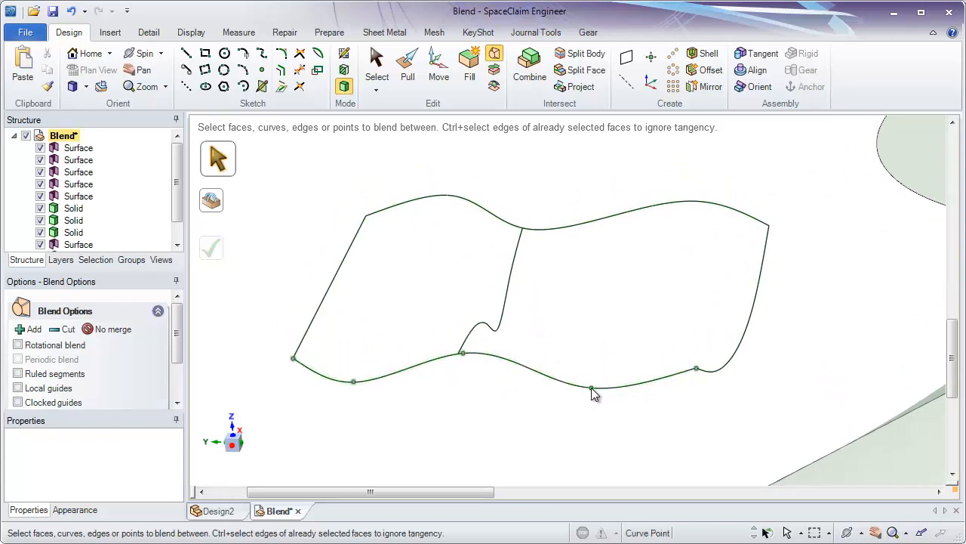
left_click(525, 366)
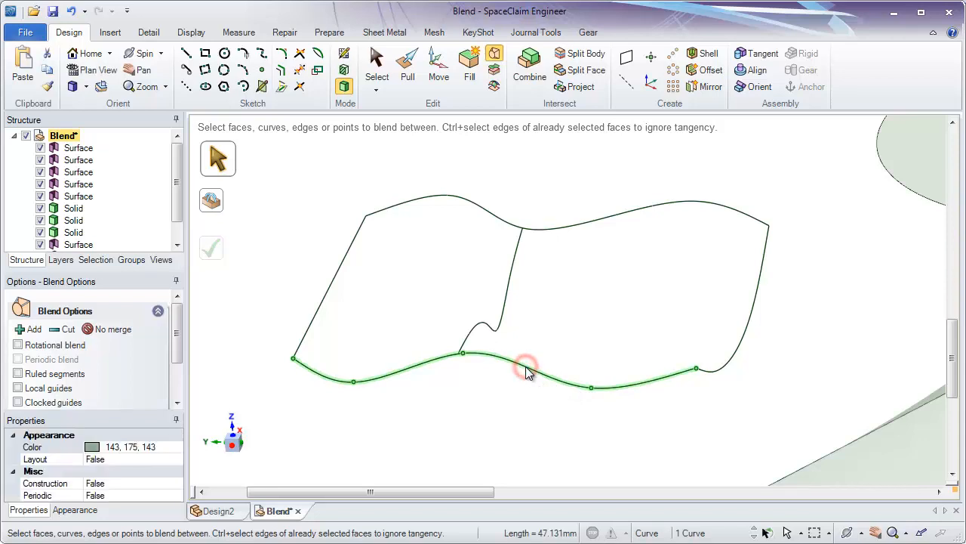
left_click(551, 227, "ctrl")
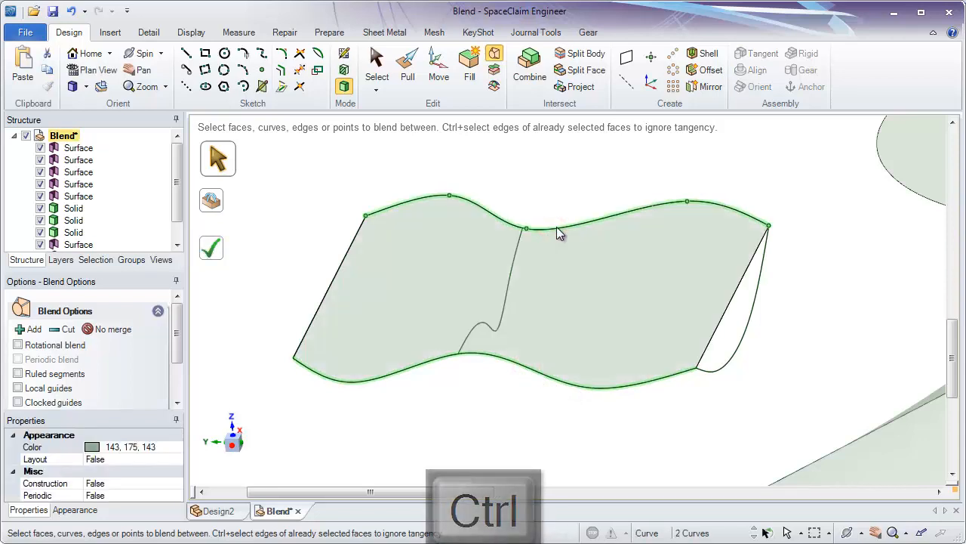
middle_click_drag(556, 226, 675, 295)
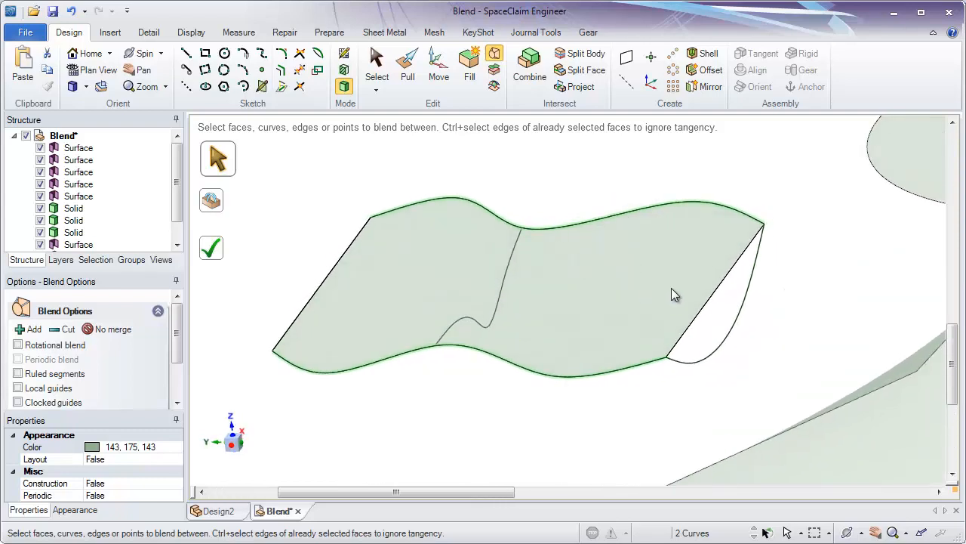
Step: Add the bowed end curve, opposite the straight end line, as a guide for the blend between the wavy curves
left_click(742, 300, "alt")
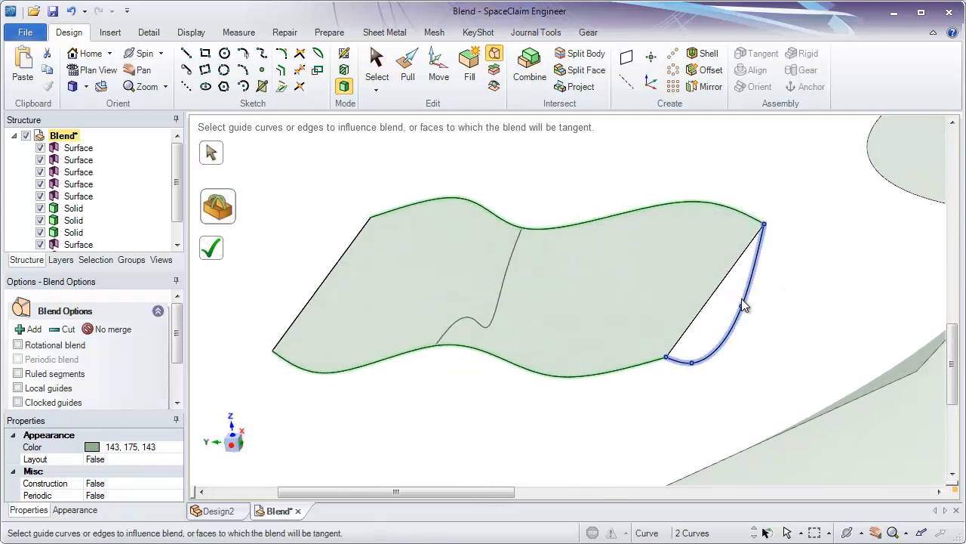
left_click(741, 298, "alt")
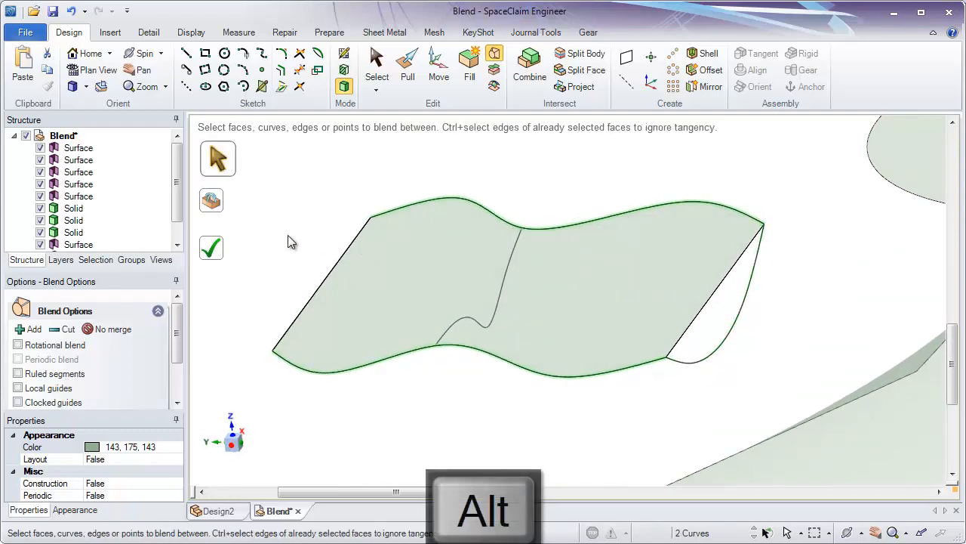
left_click(220, 208)
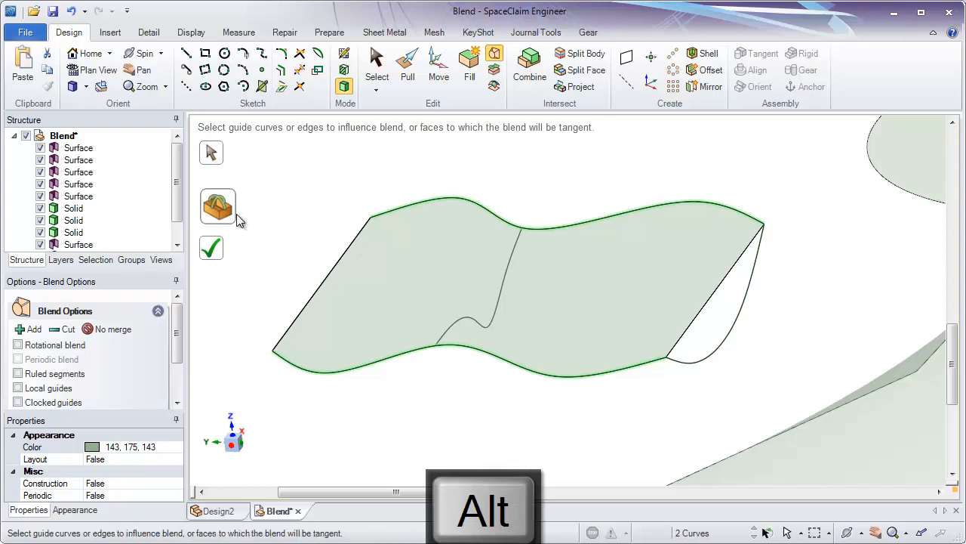
left_click(737, 317, "alt")
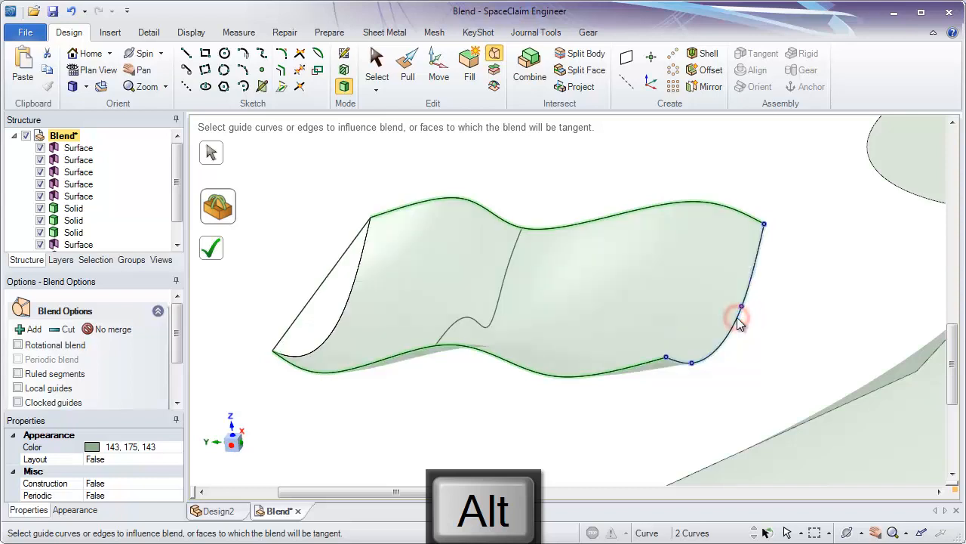
middle_click_drag(718, 373, 785, 368)
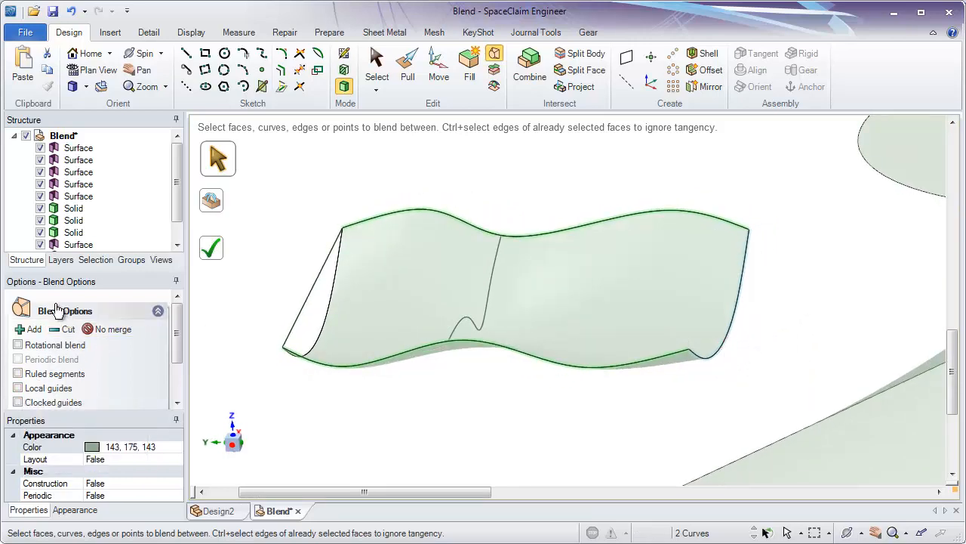
Step: Try the local guides option on the blend between the wavy curves, and turn it off again
left_click(17, 389)
middle_click_drag(442, 470, 470, 370)
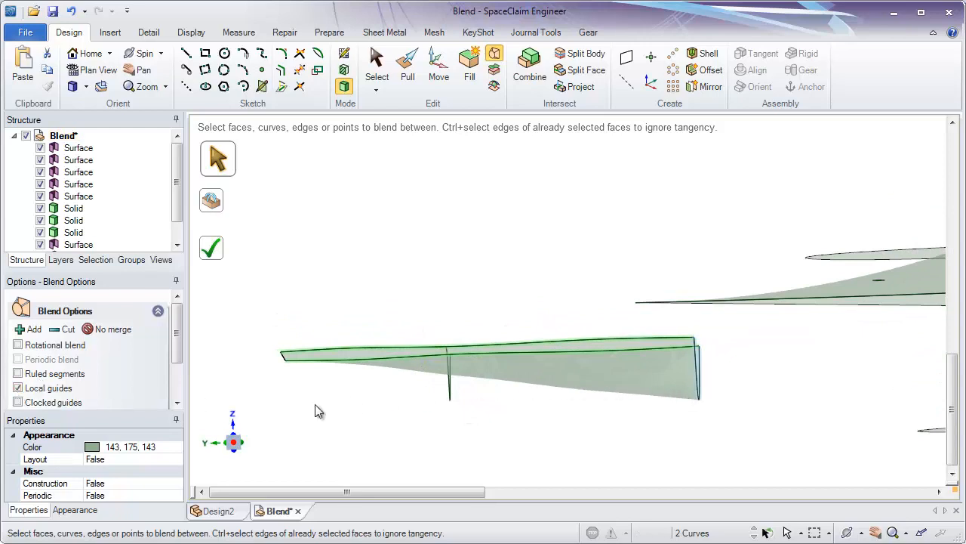
middle_click_drag(423, 417, 350, 354)
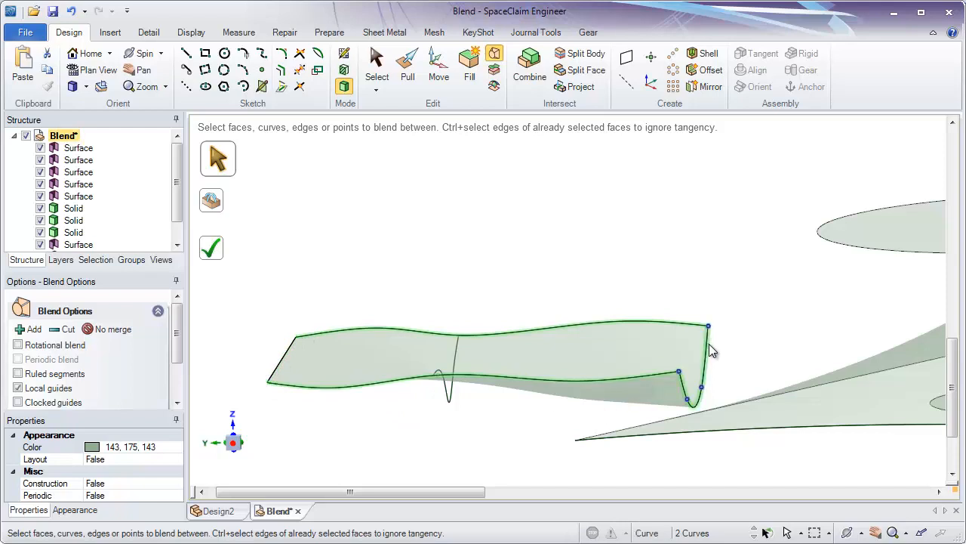
mouse_move(669, 408)
middle_mouse_down()
mouse_move(748, 335)
mouse_move(752, 344)
middle_mouse_up()
left_click(17, 388)
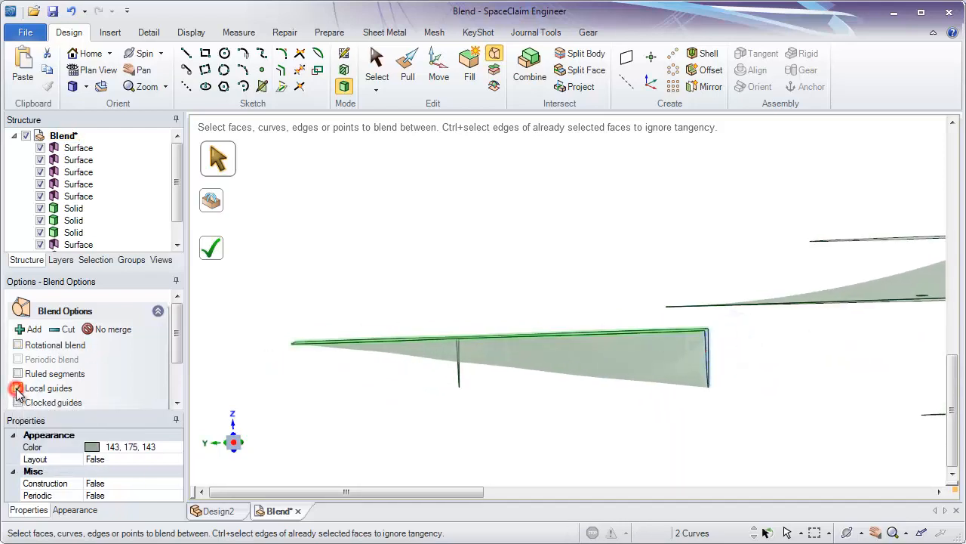
mouse_move(619, 386)
middle_mouse_down()
mouse_move(572, 438)
mouse_move(668, 349)
mouse_move(669, 360)
mouse_move(618, 322)
middle_mouse_up()
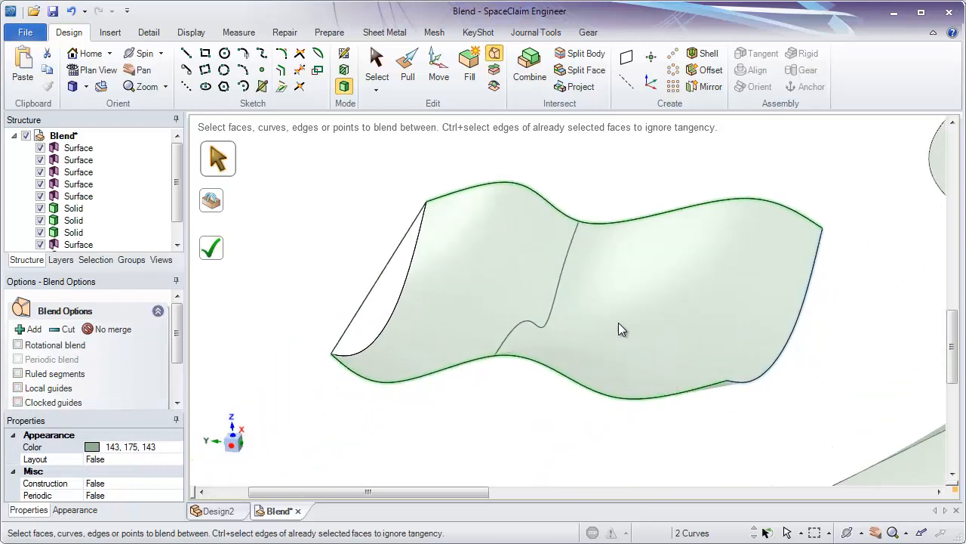
Step: Use the S-shaped cross curve in the middle of the wavy sketch as the guide for the blend
key("alt")
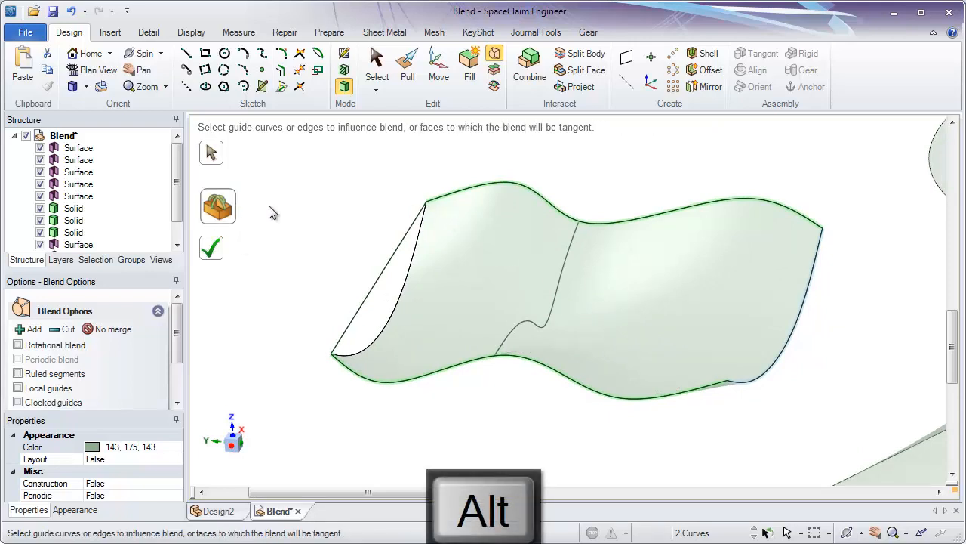
left_click(557, 296, "alt")
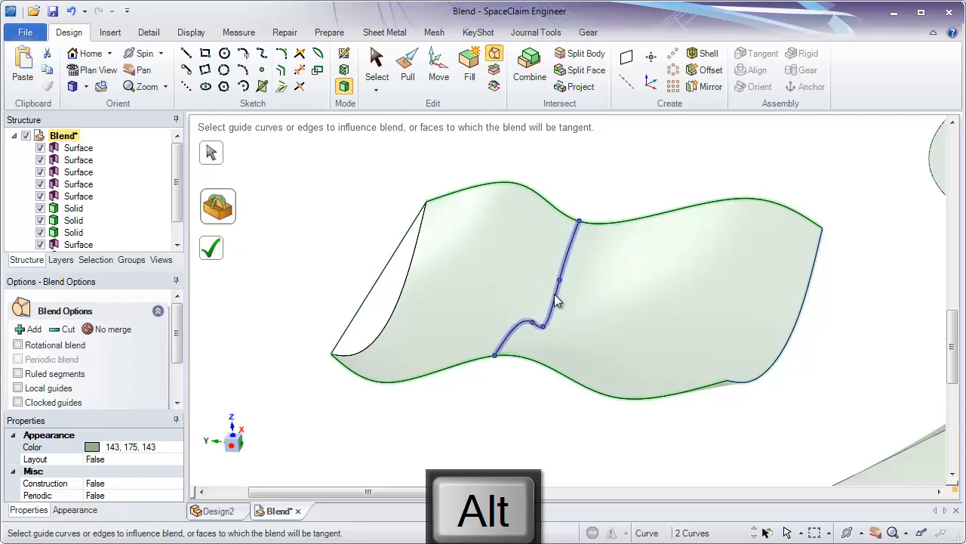
left_click(554, 294, "alt")
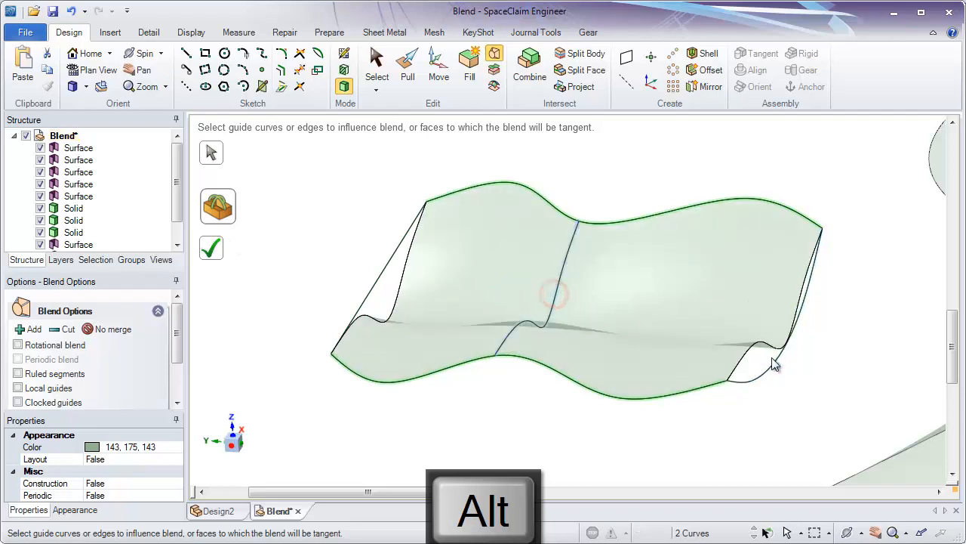
mouse_move(779, 360)
middle_mouse_down()
mouse_move(857, 297)
mouse_move(867, 274)
mouse_move(777, 362)
middle_mouse_up()
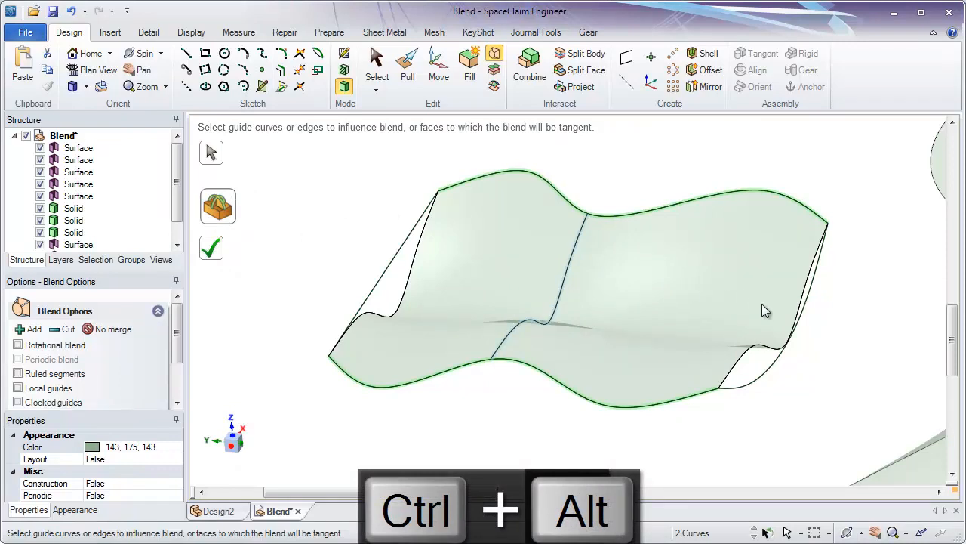
Step: Add the bowed end curve and the straight end line as further guides, and complete the wavy blend surface
left_click(793, 336)
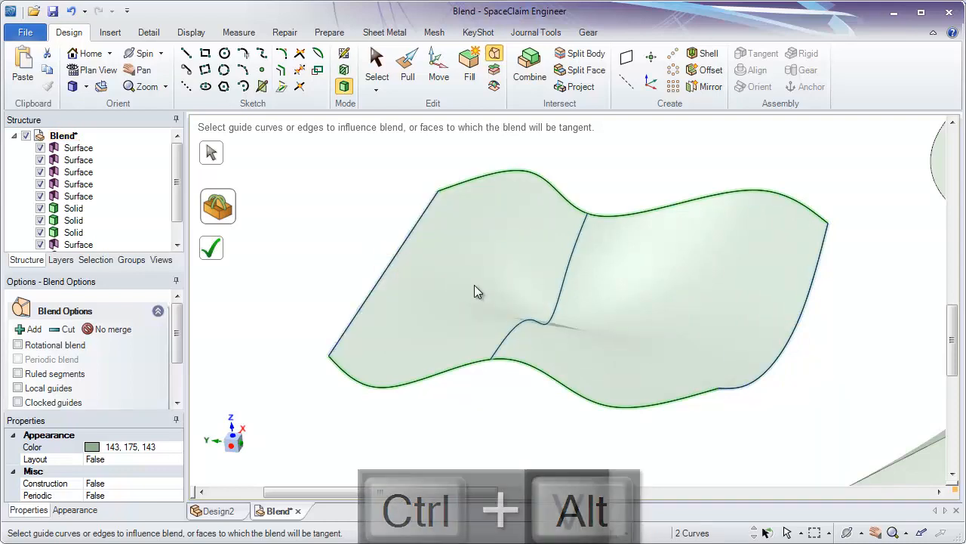
middle_click_drag(474, 284, 493, 259)
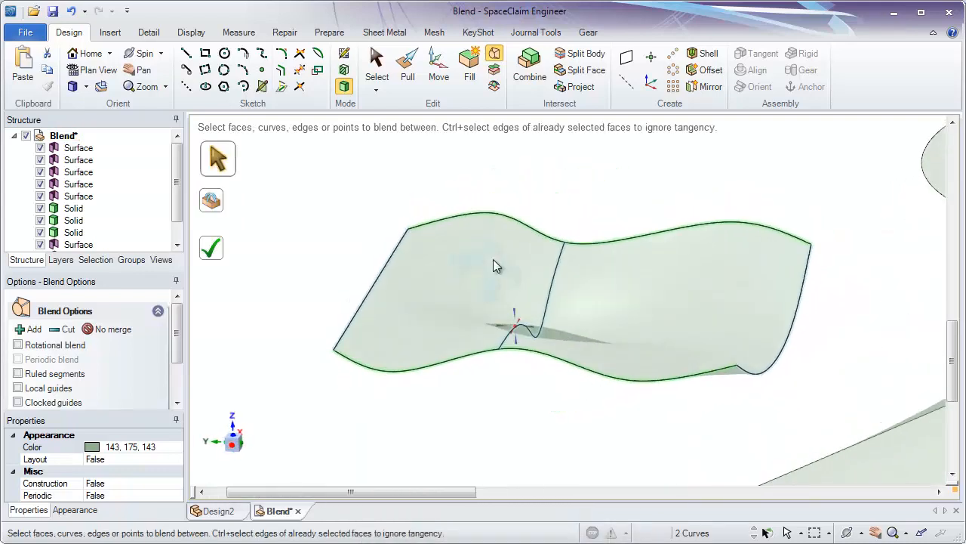
left_click(211, 251)
left_click(404, 367)
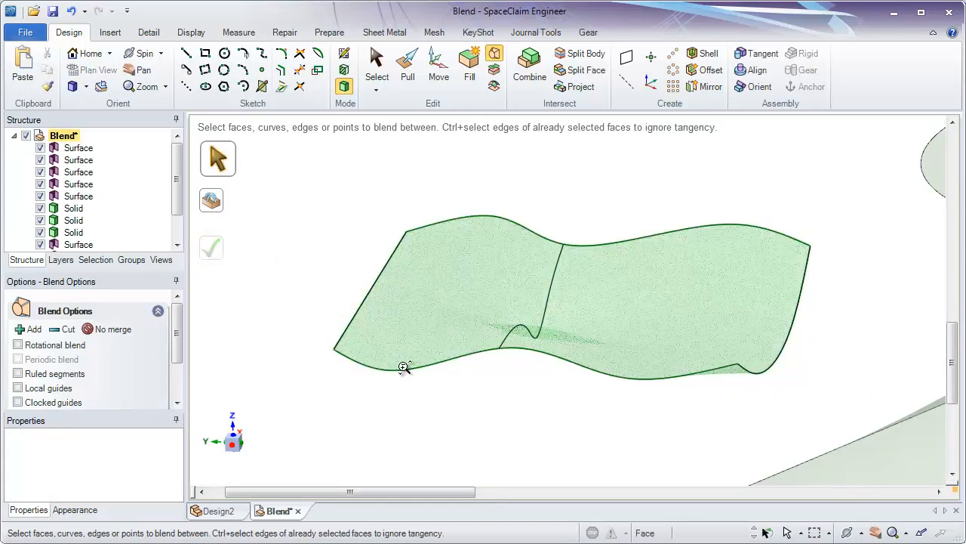
Step: Set up a vase-shaped blend through the four stacked circular faces, selecting them in order from the lowest up
scroll(424, 274, "down", 3)
scroll(424, 274, "down", 3)
scroll(438, 274, "up", 2)
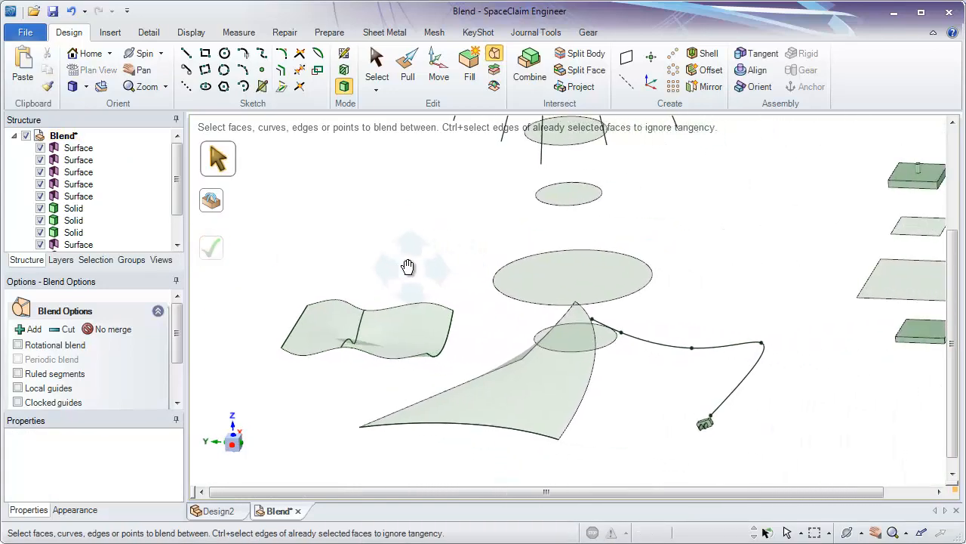
middle_click_drag(501, 277, 702, 399)
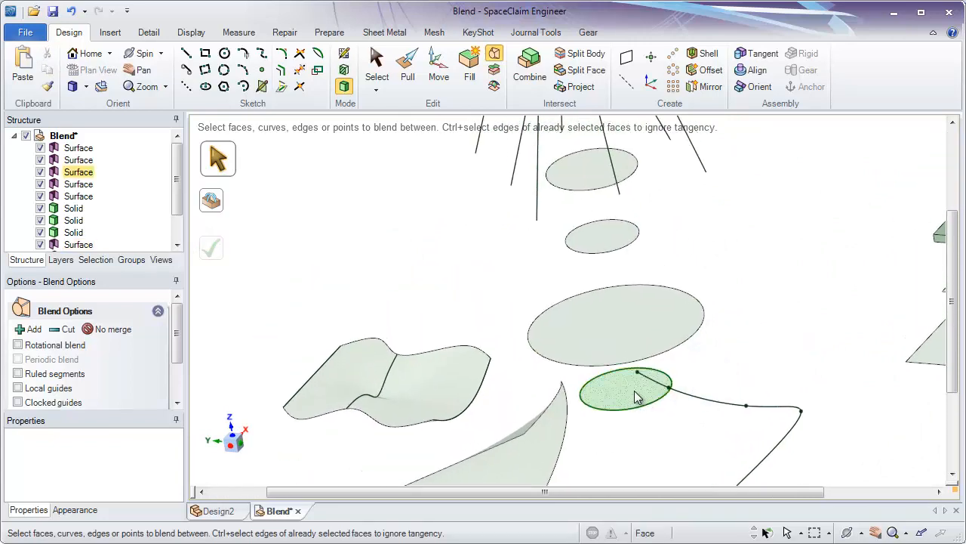
left_click(634, 393, "ctrl")
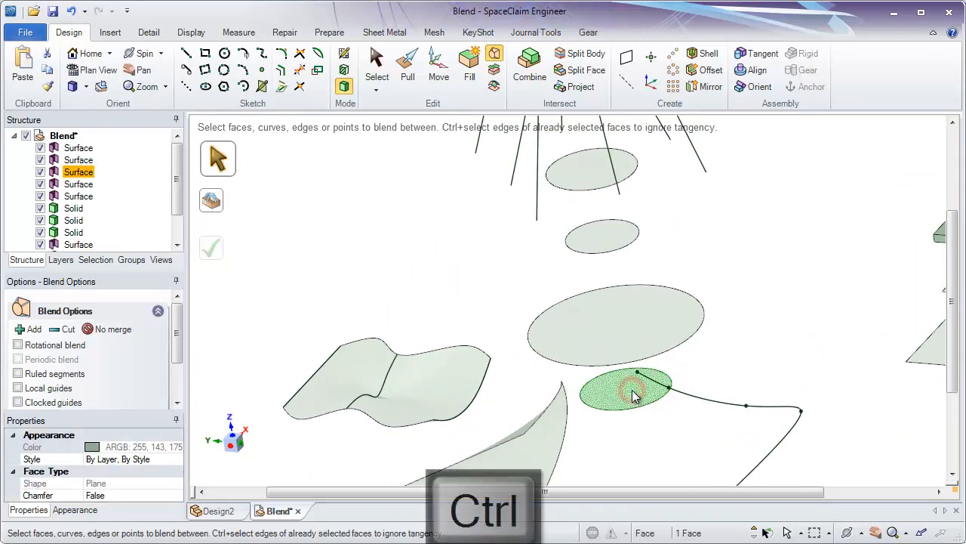
left_click(611, 333, "ctrl")
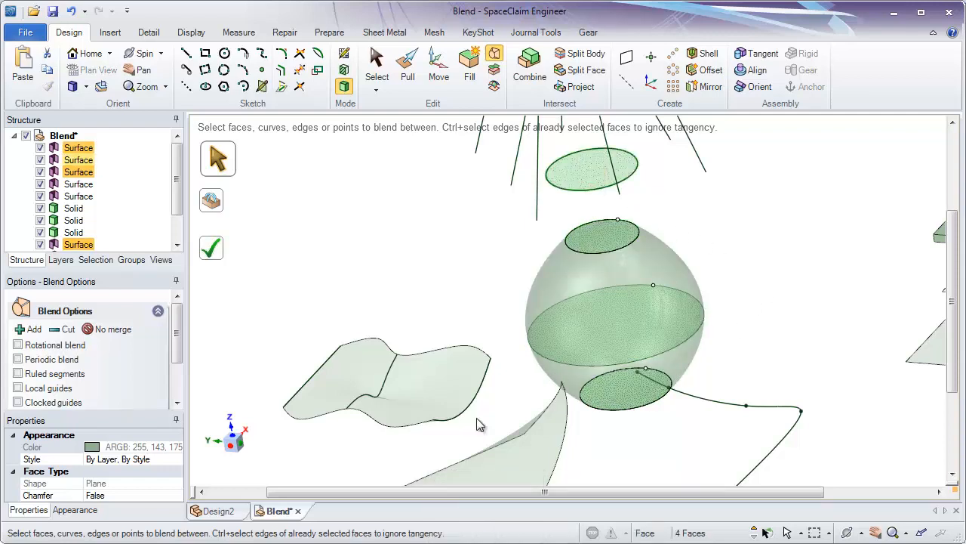
mouse_move(701, 413)
middle_mouse_down()
mouse_move(596, 395)
mouse_move(647, 371)
mouse_move(641, 361)
middle_mouse_up()
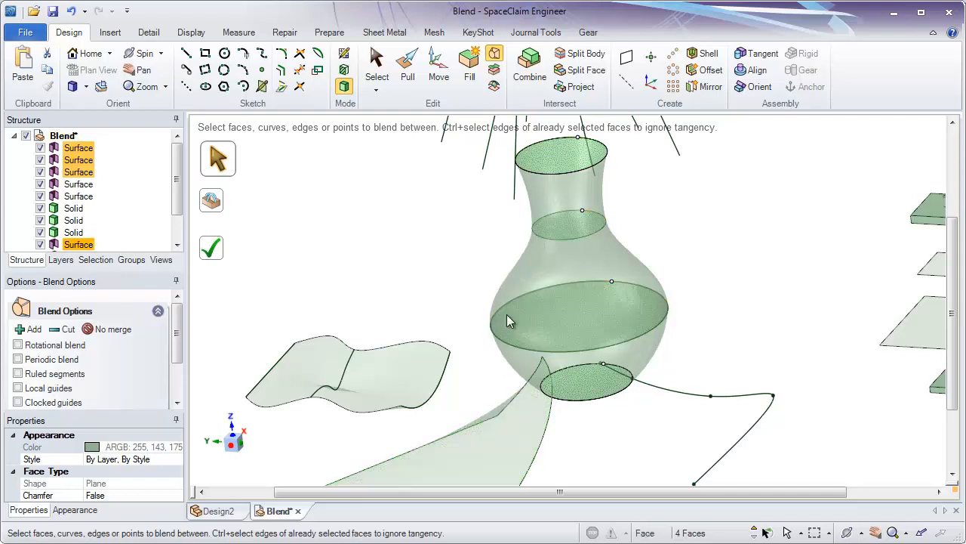
mouse_move(679, 215)
middle_mouse_down()
mouse_move(686, 209)
mouse_move(677, 218)
middle_mouse_up()
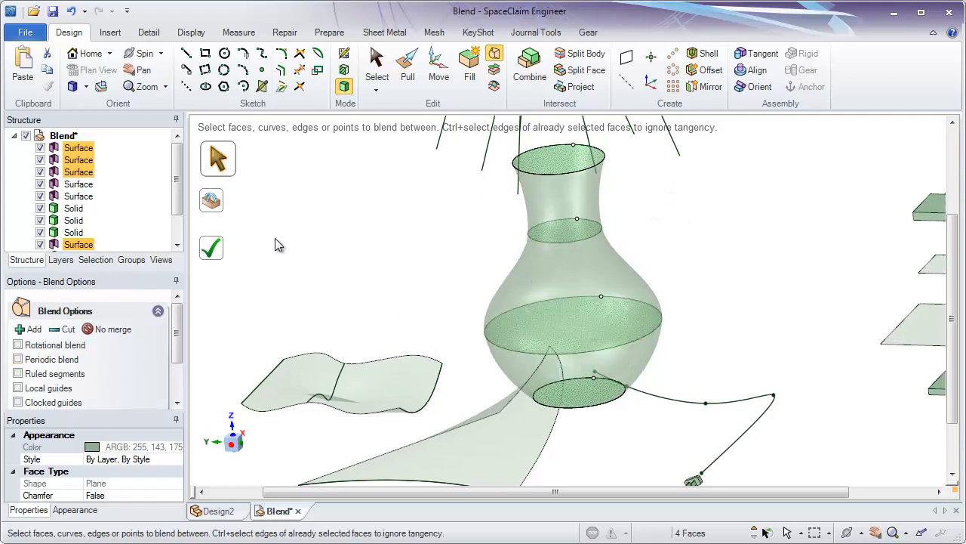
Step: Try completing the vase blend with ruled segments
left_click(17, 374)
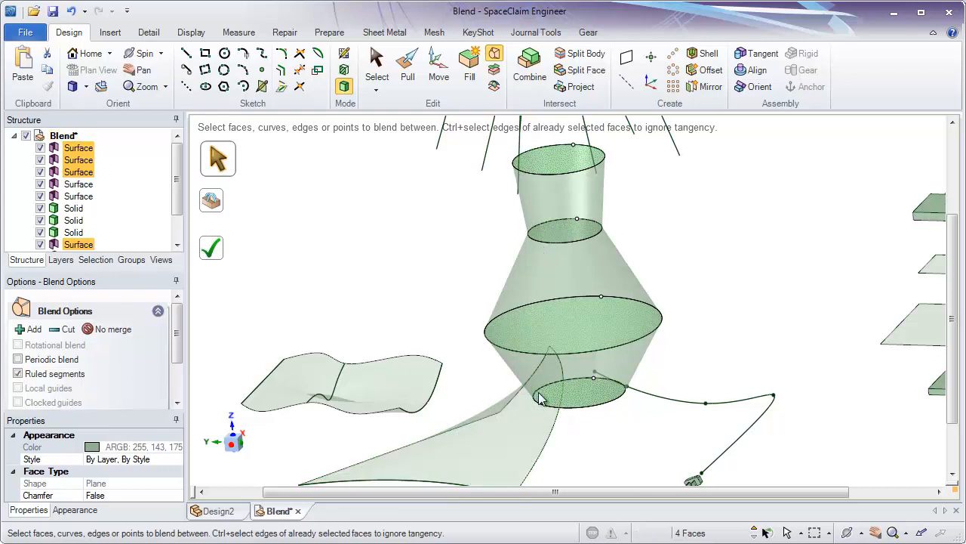
left_click(213, 247)
mouse_move(459, 273)
middle_mouse_down()
mouse_move(476, 292)
mouse_move(476, 281)
middle_mouse_up()
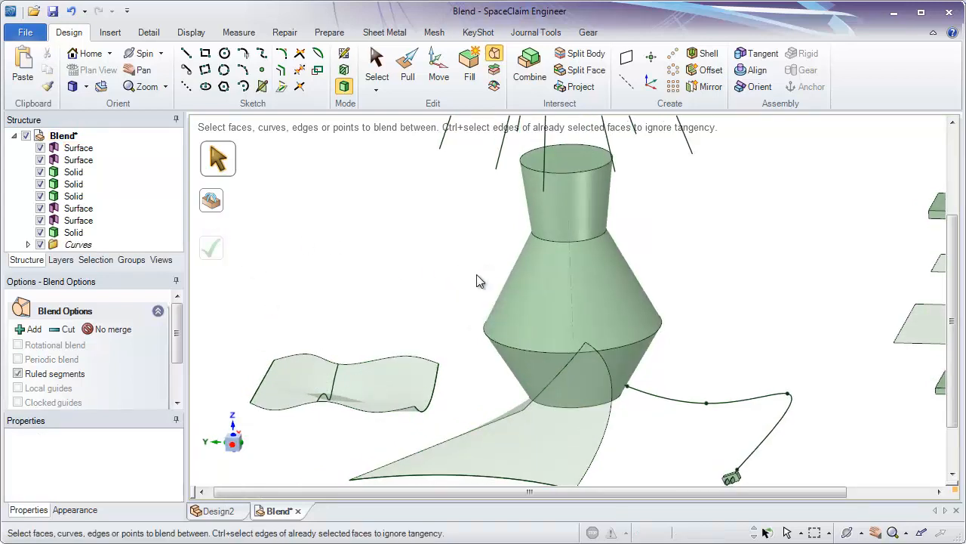
Step: Undo the ruled vase, and complete the blend with ruled segments turned off
left_click(72, 11)
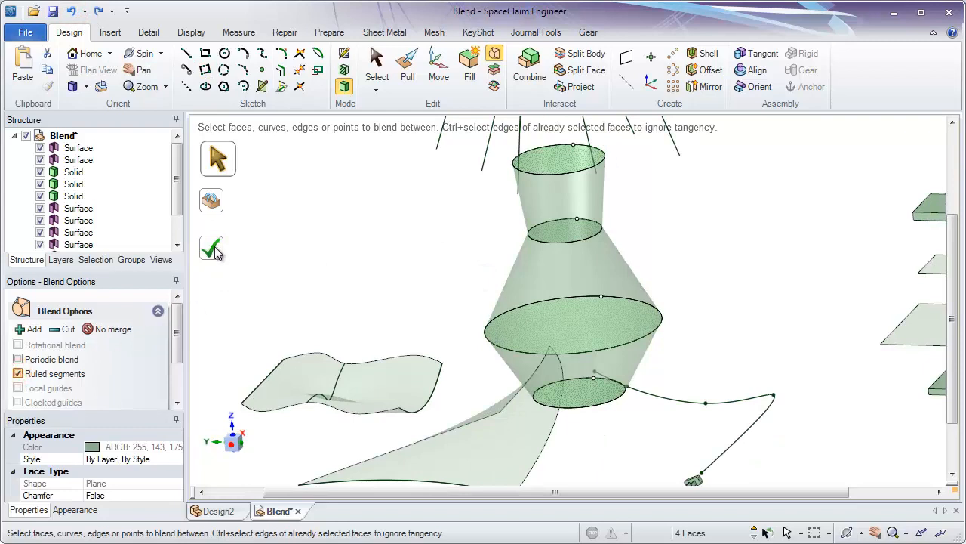
left_click(26, 377)
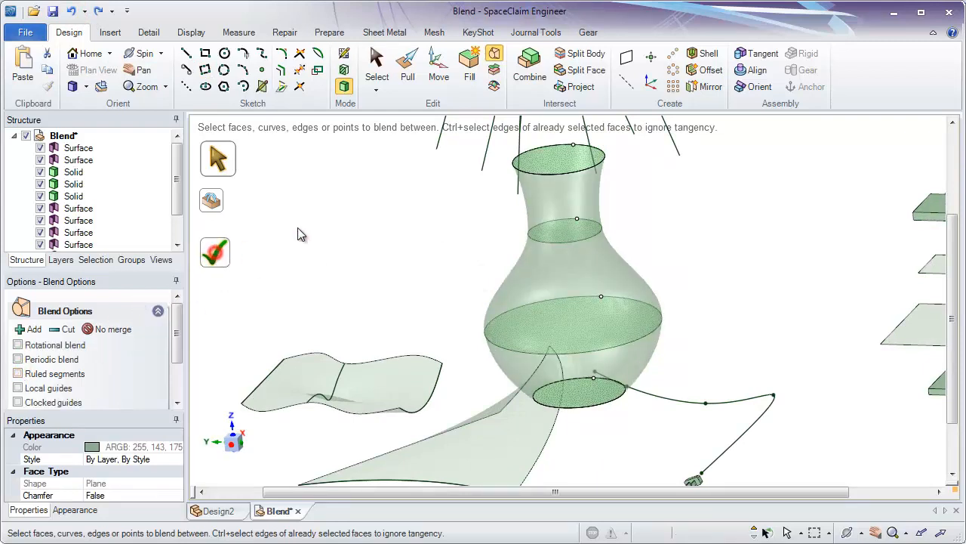
left_click(496, 276)
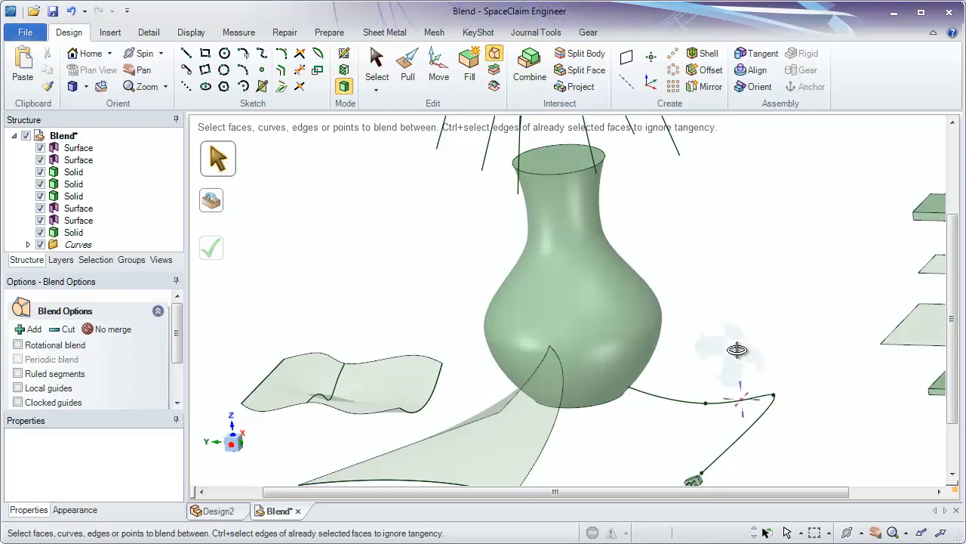
middle_click_drag(733, 345, 695, 399)
middle_click_drag(693, 359, 693, 386, "shift")
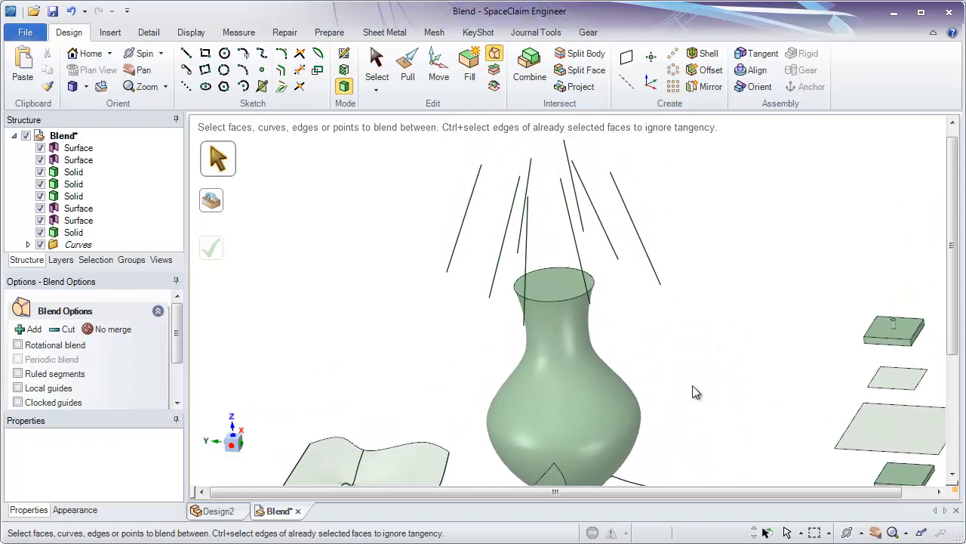
scroll(633, 311, "up", 2)
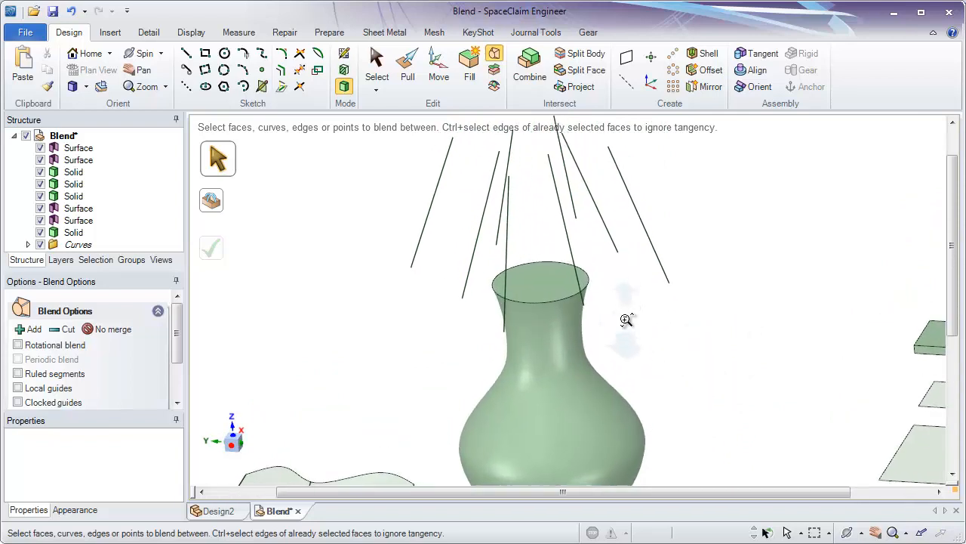
middle_click_drag(628, 319, 626, 349, "shift")
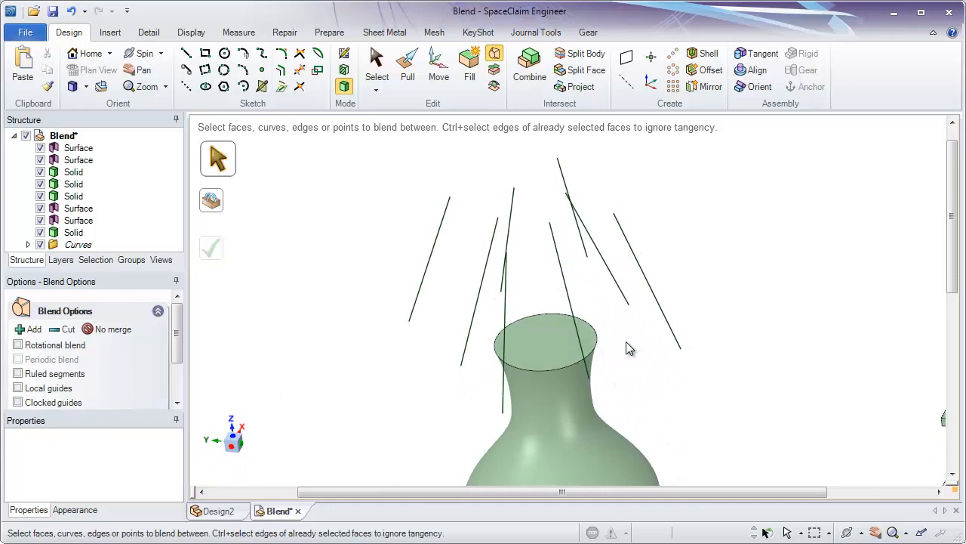
left_click(570, 307, "ctrl")
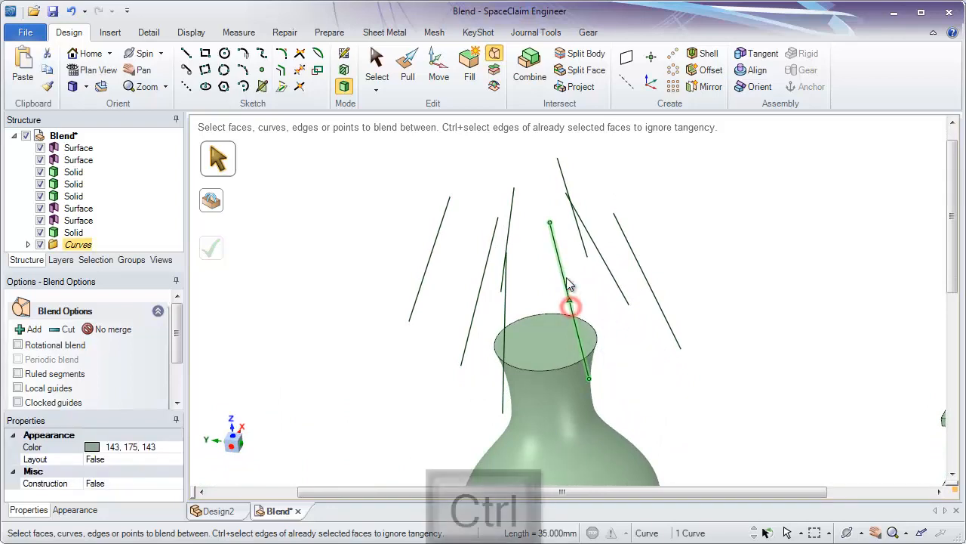
left_click(514, 217, "ctrl")
left_click(444, 218, "ctrl")
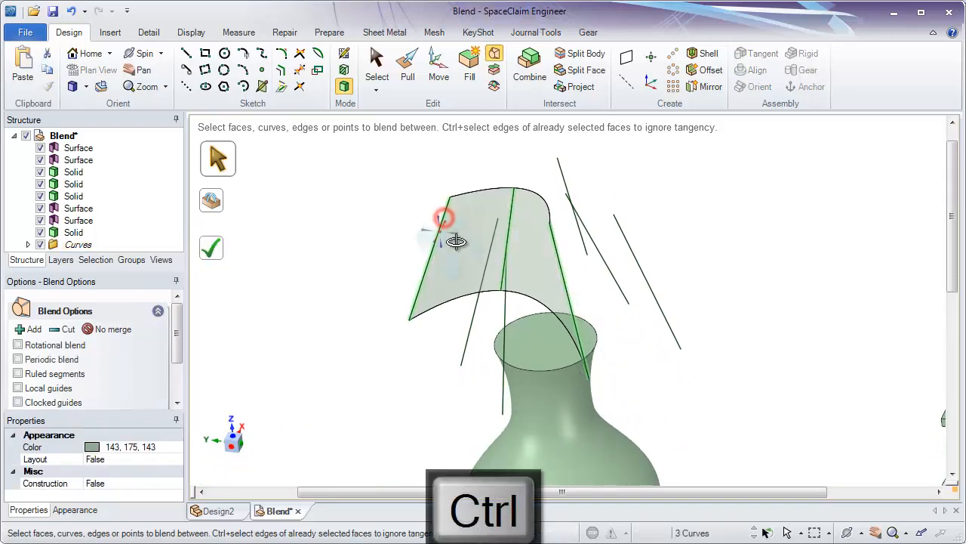
middle_click_drag(456, 241, 460, 312)
left_click(587, 238, "ctrl")
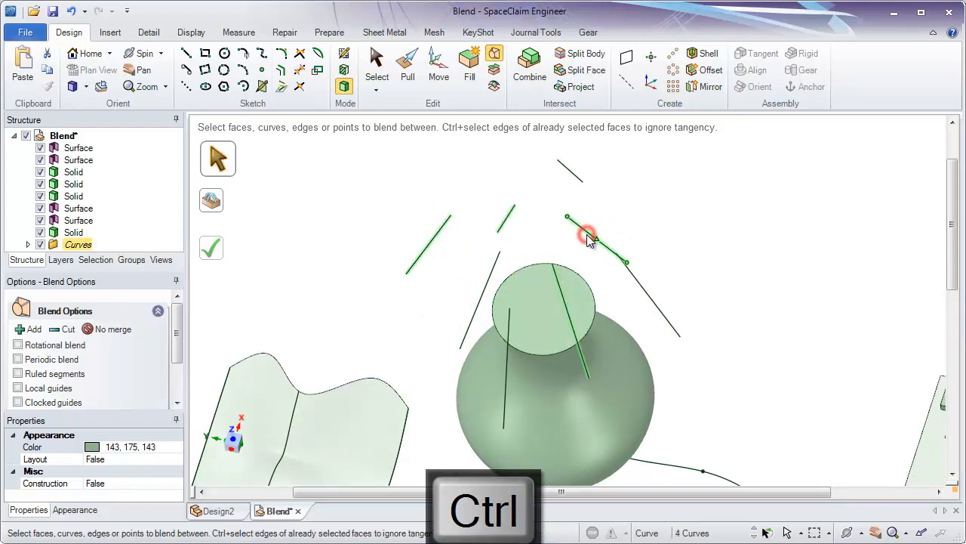
middle_click_drag(590, 238, 619, 222)
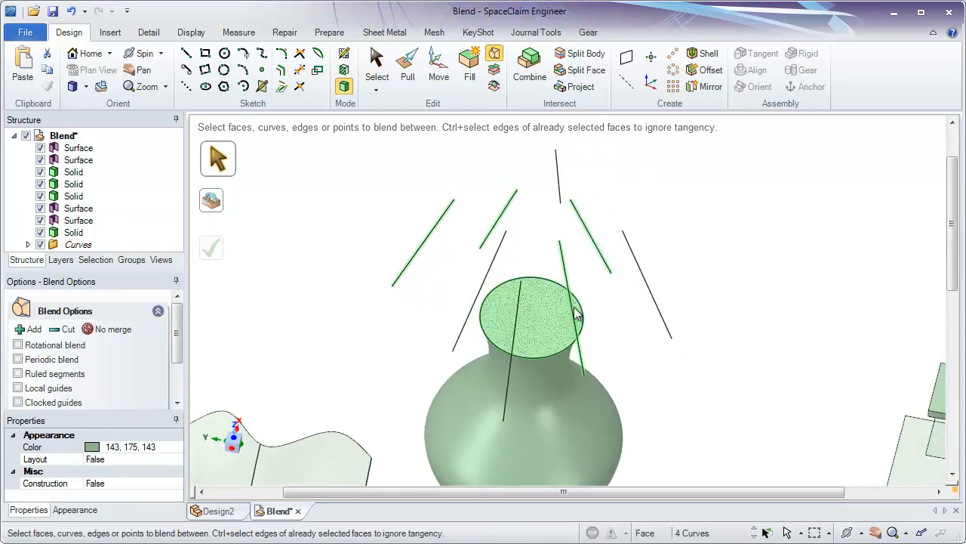
left_click(587, 231, "ctrl")
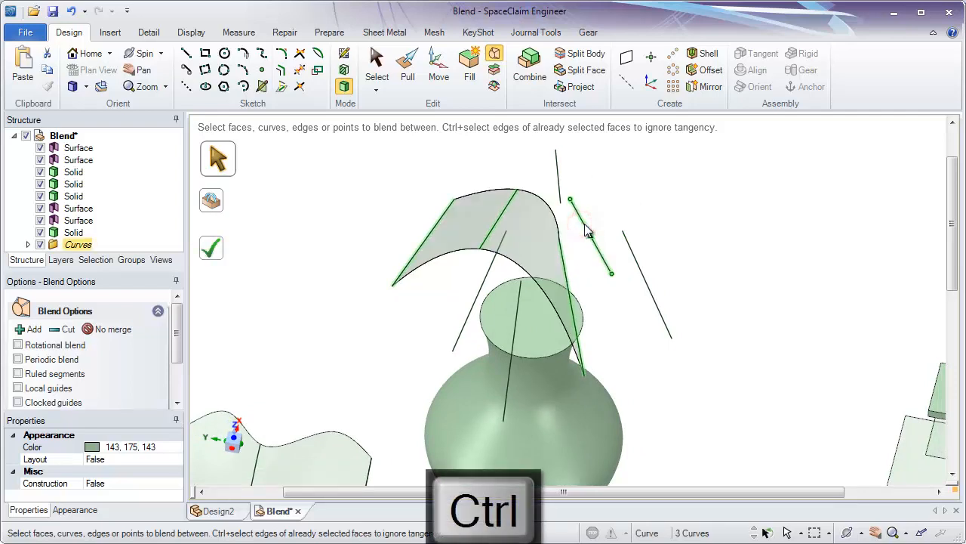
left_click(495, 256, "ctrl")
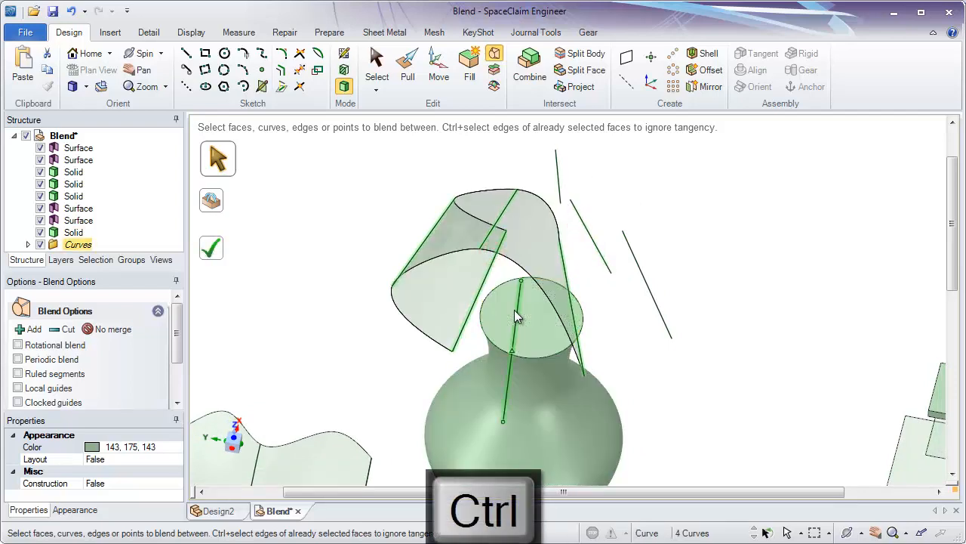
left_click(514, 310, "ctrl")
middle_click_drag(661, 405, 663, 333)
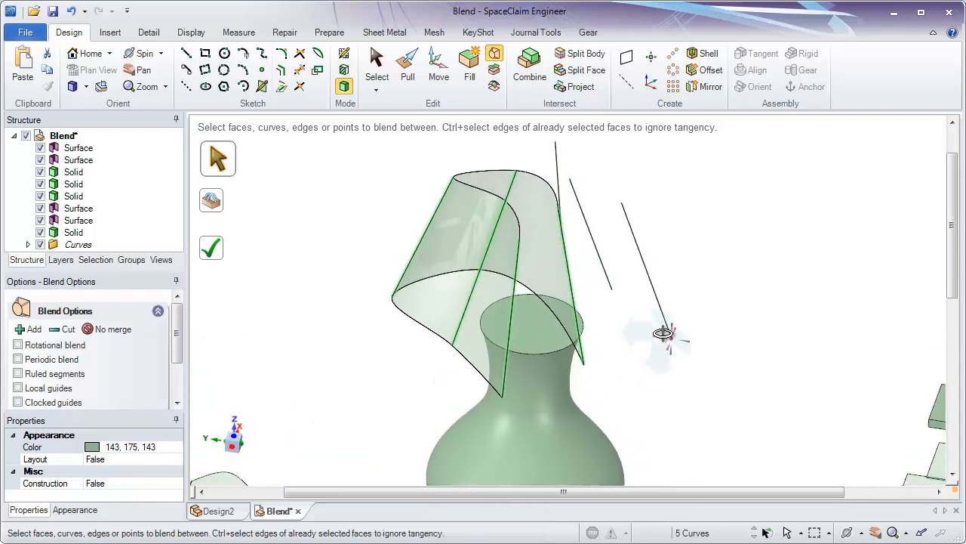
left_click(615, 315)
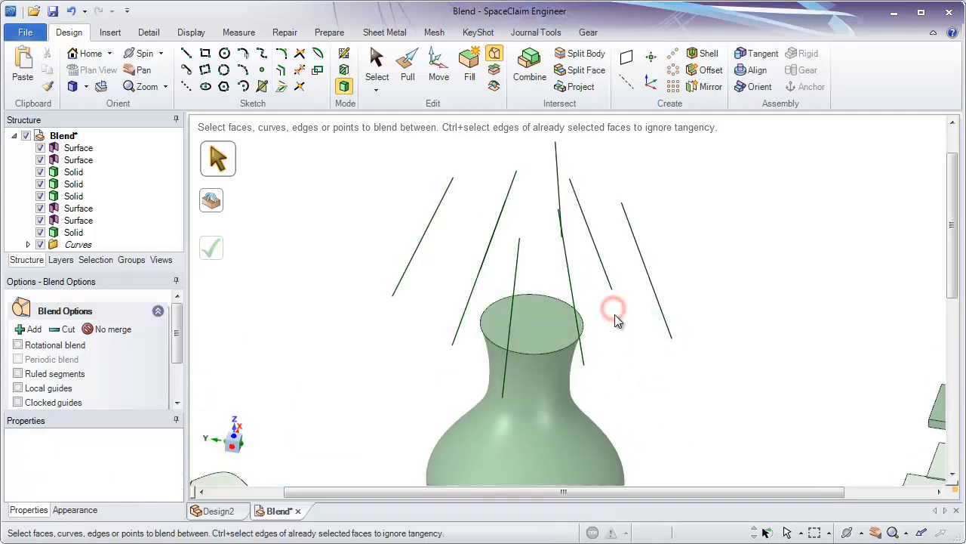
Step: Set up a blend through the eight slanted lines above the round vase, selecting them in order around the ring
middle_click_drag(610, 309, 612, 356)
left_click(567, 300)
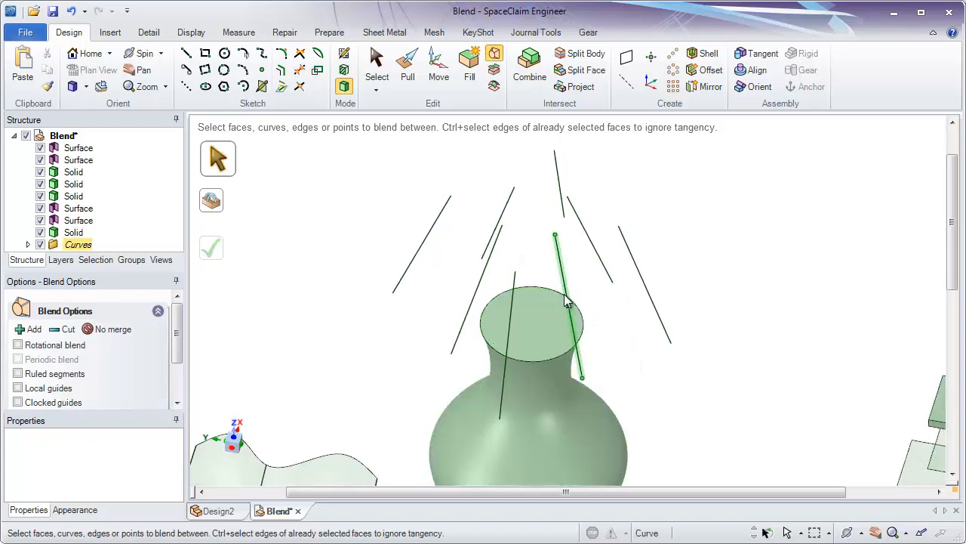
left_click(511, 311, "ctrl")
left_click(484, 285, "ctrl")
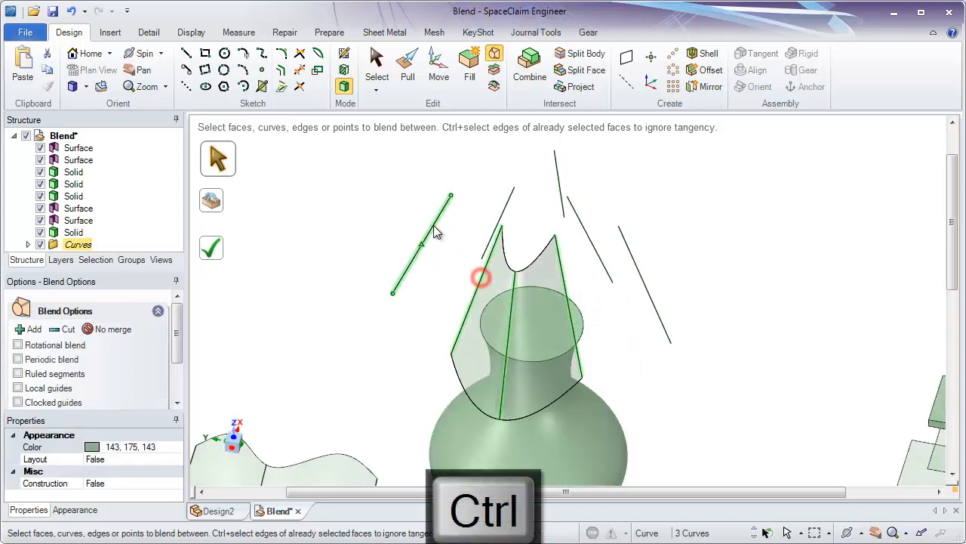
left_click(434, 223, "ctrl")
left_click(504, 217, "ctrl")
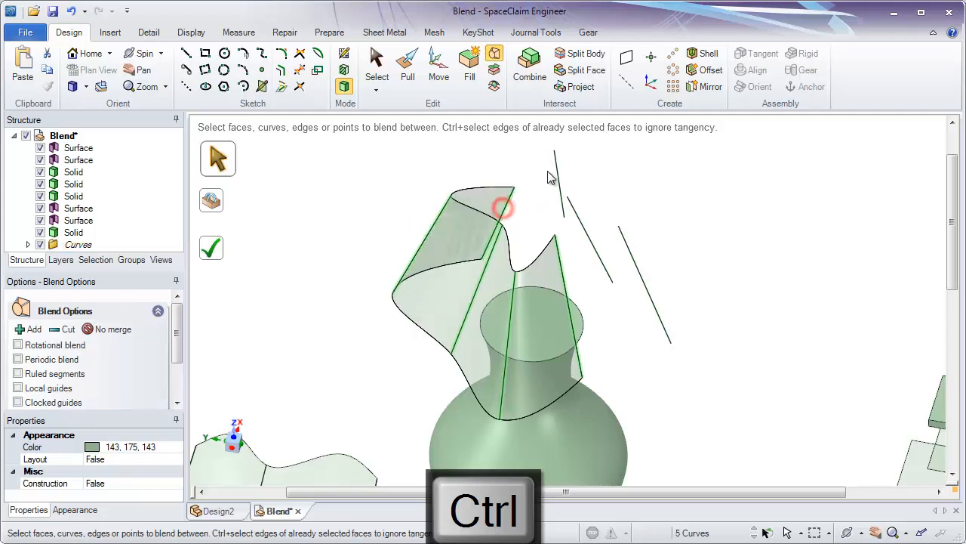
left_click(558, 175, "ctrl")
left_click(584, 228, "ctrl")
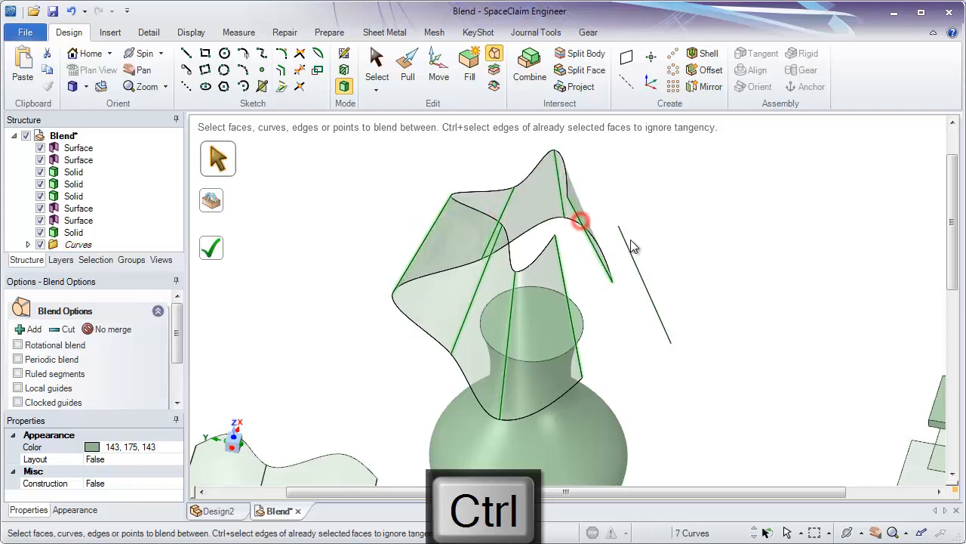
left_click(631, 251, "ctrl")
Step: Try completing the lampshade blend as an open surface without the periodic option, and undo it
middle_click_drag(625, 370, 388, 306)
left_click(218, 255)
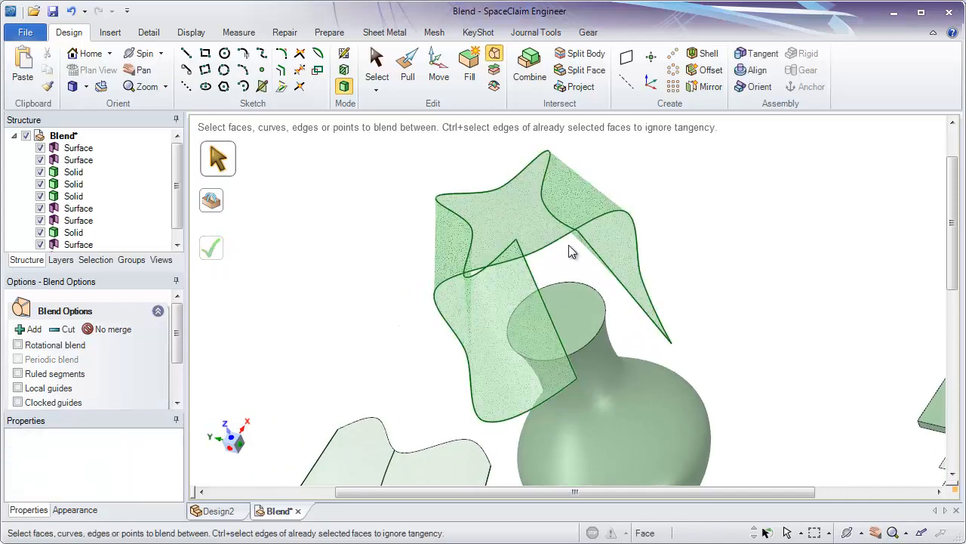
left_click(73, 12)
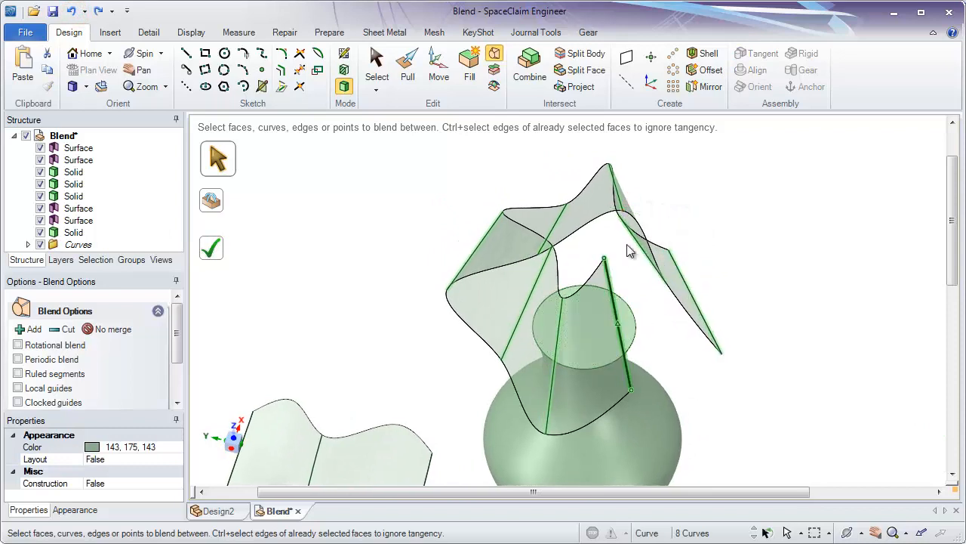
Step: Remove the starting line from the lampshade blend and add it back as the last profile in the sequence
middle_click_drag(718, 388, 634, 284, "shift")
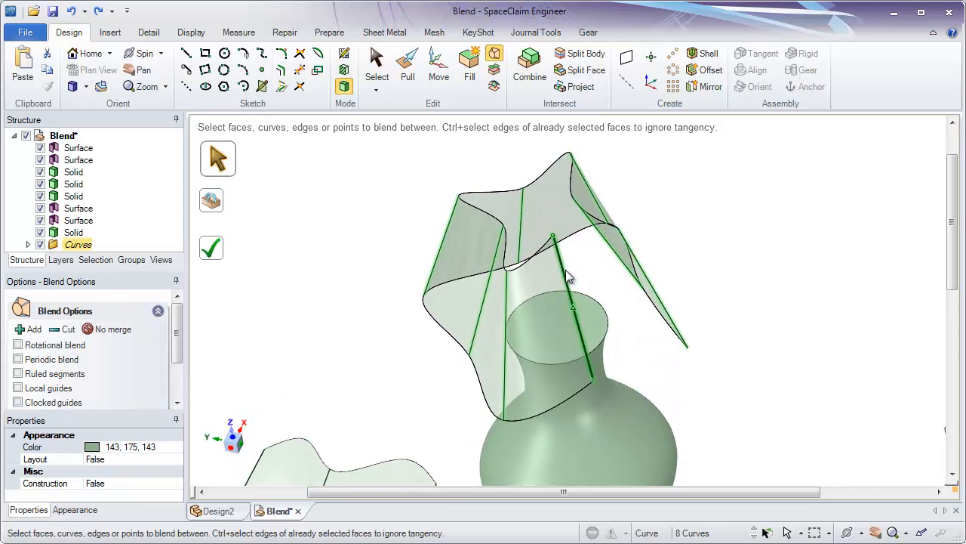
left_click(568, 276, "ctrl")
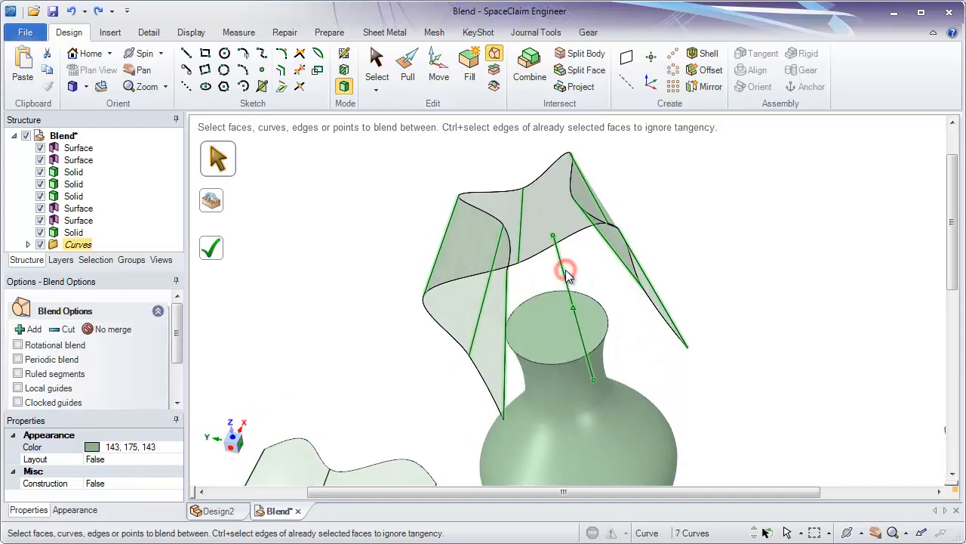
left_click(562, 275, "ctrl")
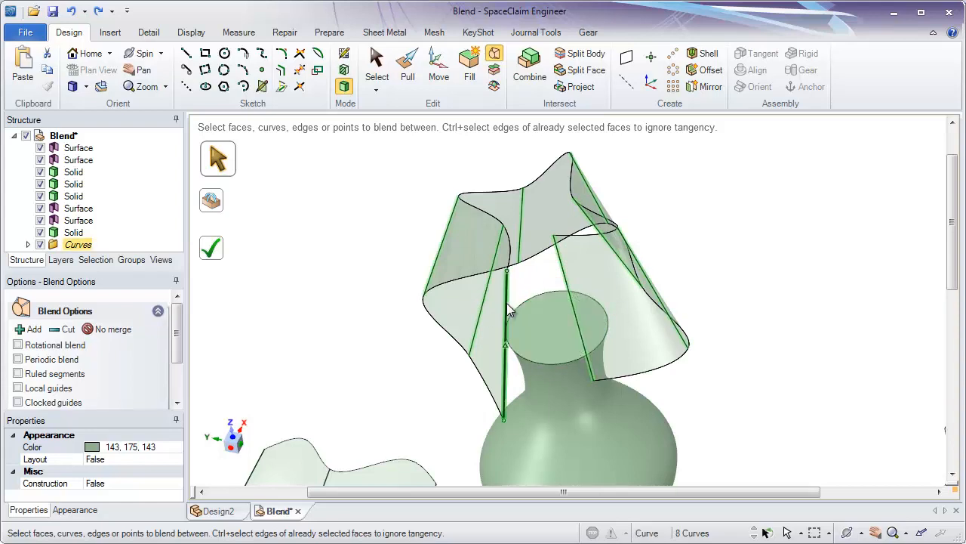
Step: Close the lampshade surface around all eight lines with the Periodic blend option, and complete it
left_click(18, 360)
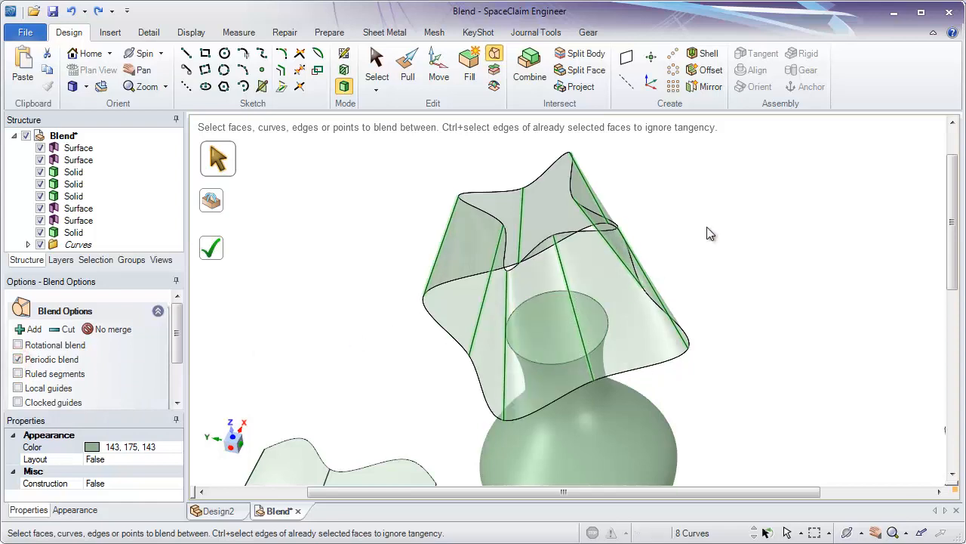
middle_click_drag(710, 234, 759, 261)
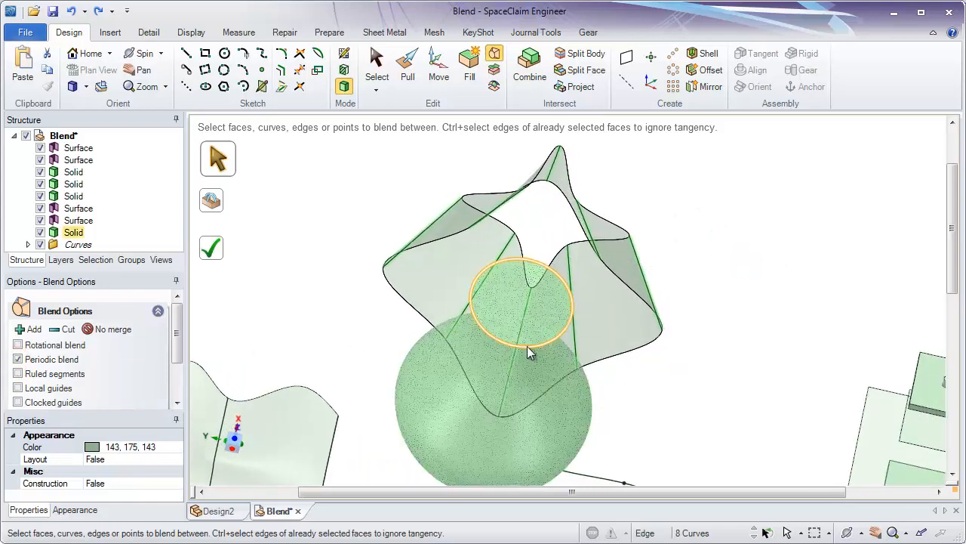
middle_click_drag(612, 336, 601, 302)
middle_click_drag(721, 293, 692, 283, "shift")
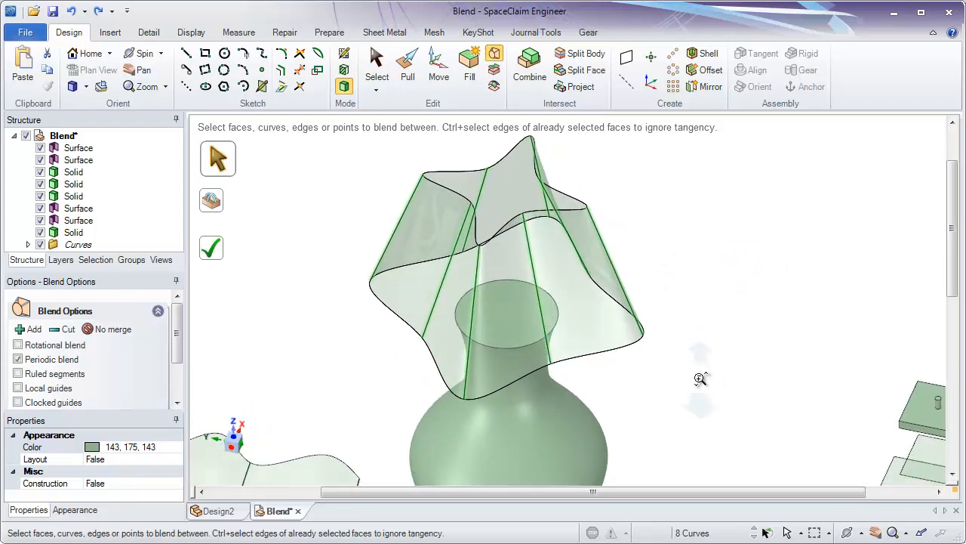
middle_click_drag(700, 378, 686, 342, "ctrl")
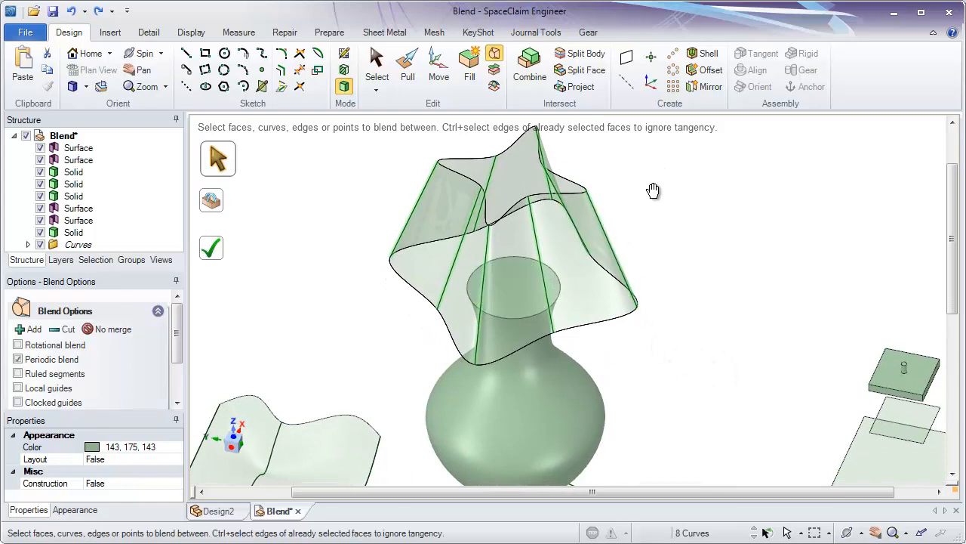
middle_click_drag(653, 190, 658, 225, "shift")
left_click(212, 248)
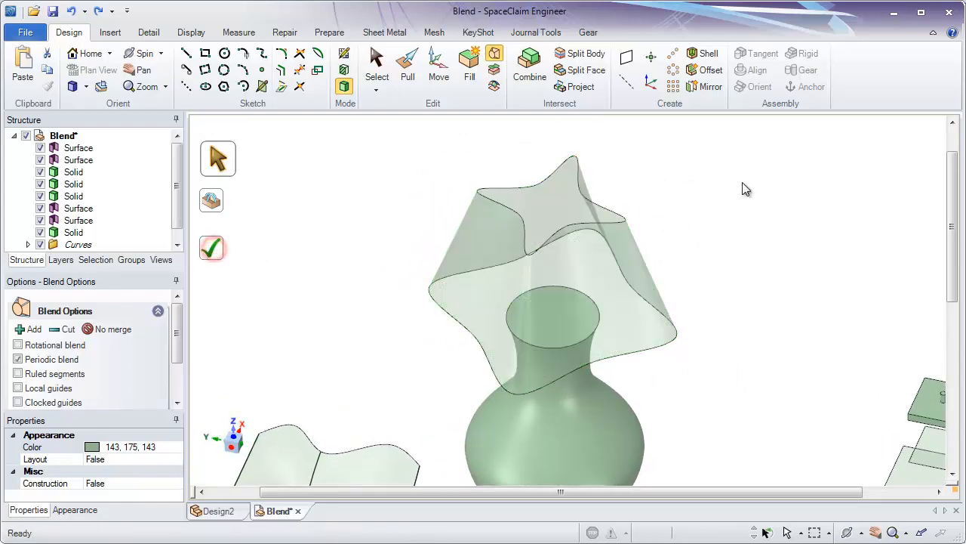
Step: Set up a blend from the lower block's upper face through the large and small rectangular surfaces to the upper block's underside
middle_click_drag(745, 188, 752, 255)
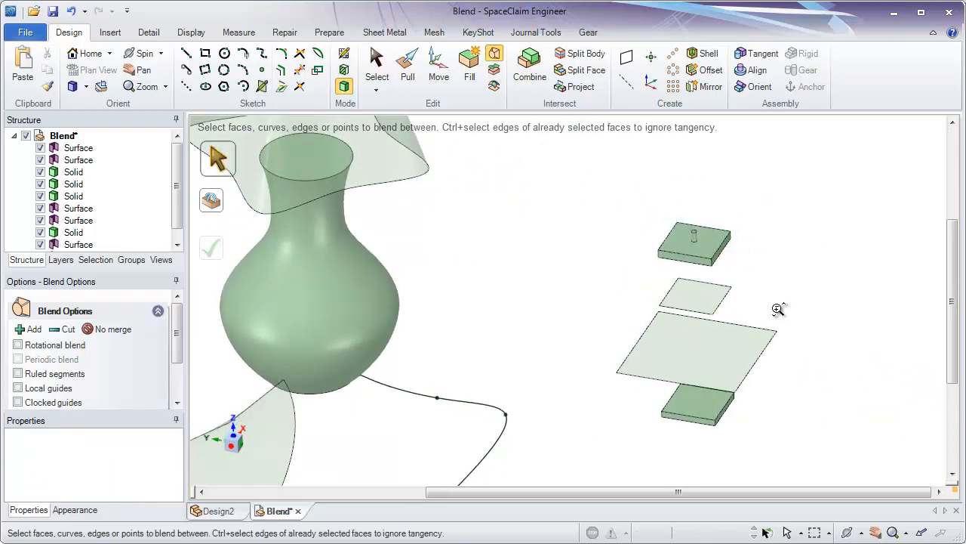
scroll(778, 307, "up", 5)
mouse_move(778, 308)
middle_mouse_down()
mouse_move(785, 189)
mouse_move(773, 244)
mouse_move(779, 297)
middle_mouse_up()
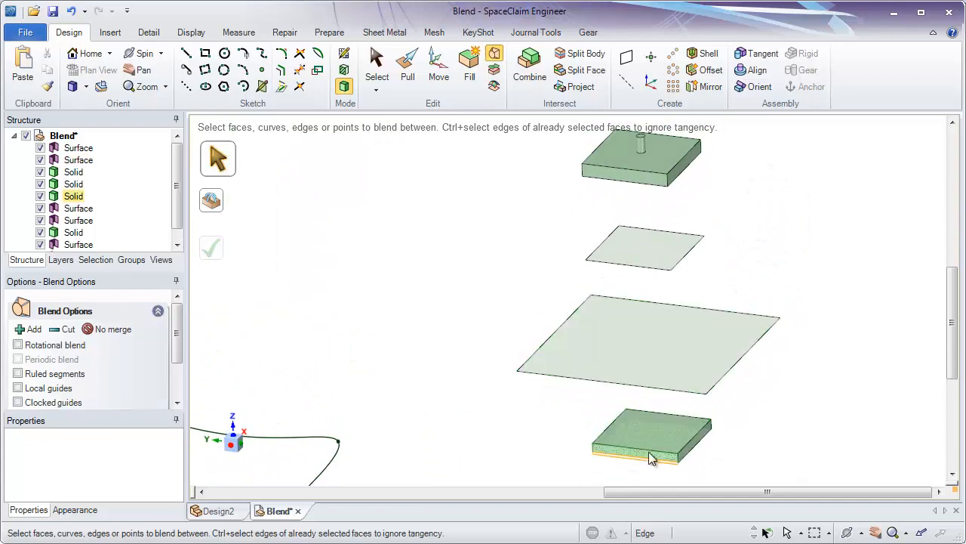
left_click(654, 441)
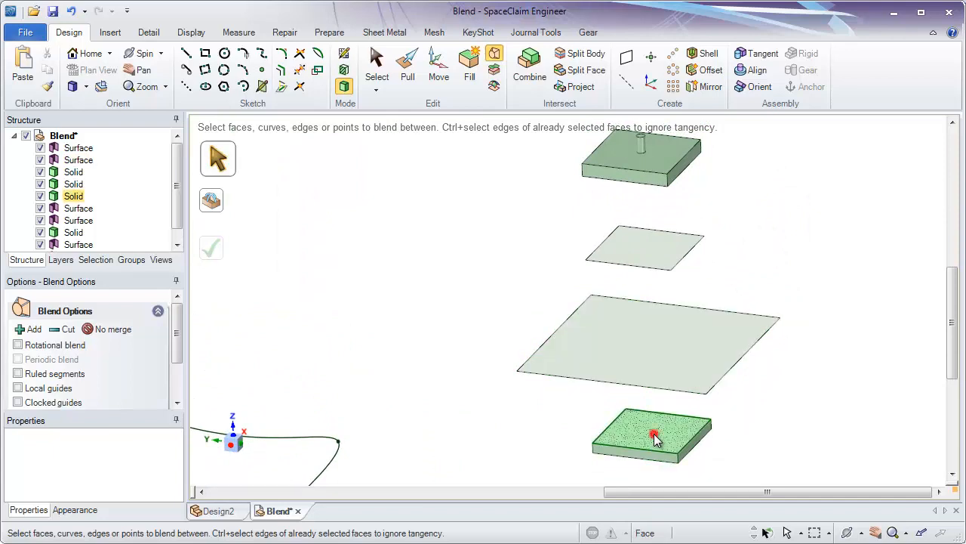
left_click(648, 350, "ctrl")
left_click(650, 250, "ctrl")
middle_click_drag(771, 270, 784, 300)
left_click(675, 239, "ctrl")
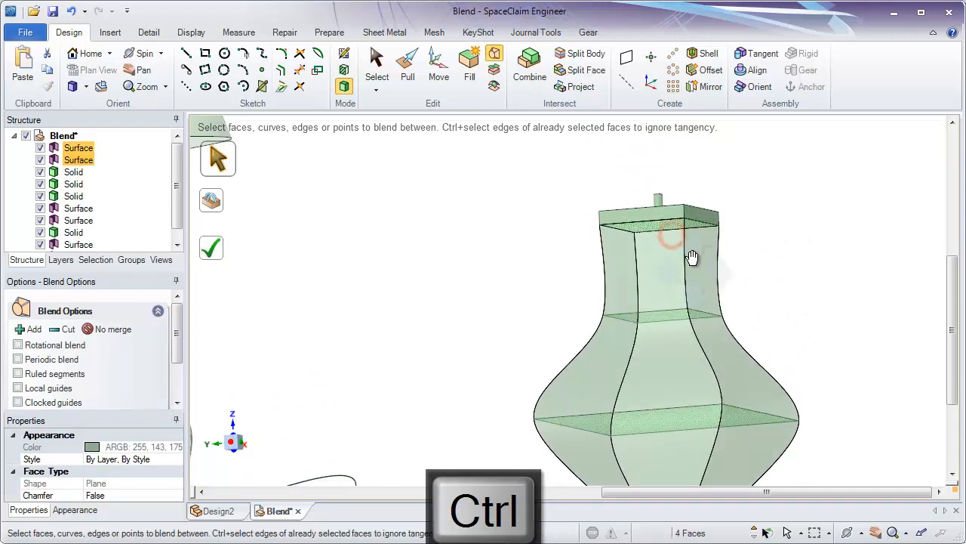
Step: Try completing the square vase blend merged with both blocks, check the resulting solid, and undo the blend
left_click(213, 255)
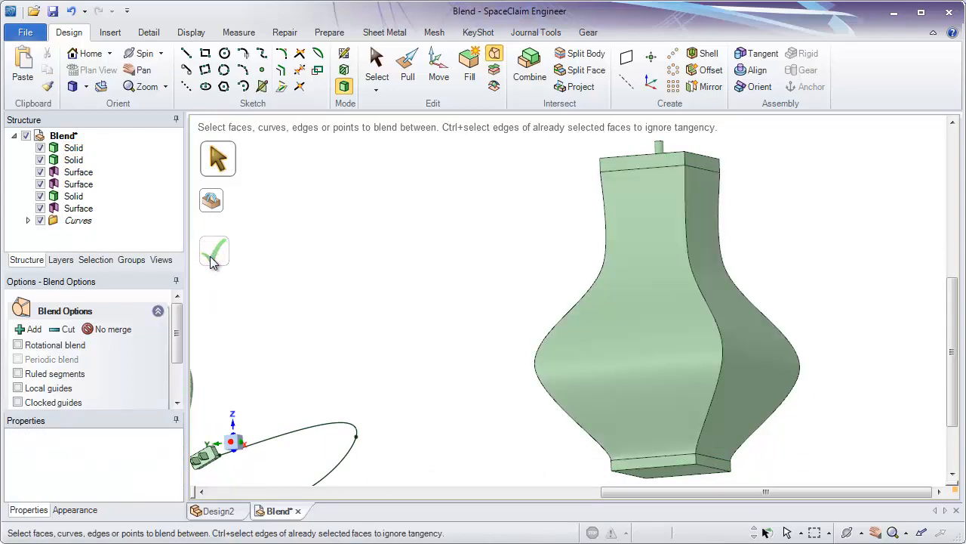
left_click(73, 148)
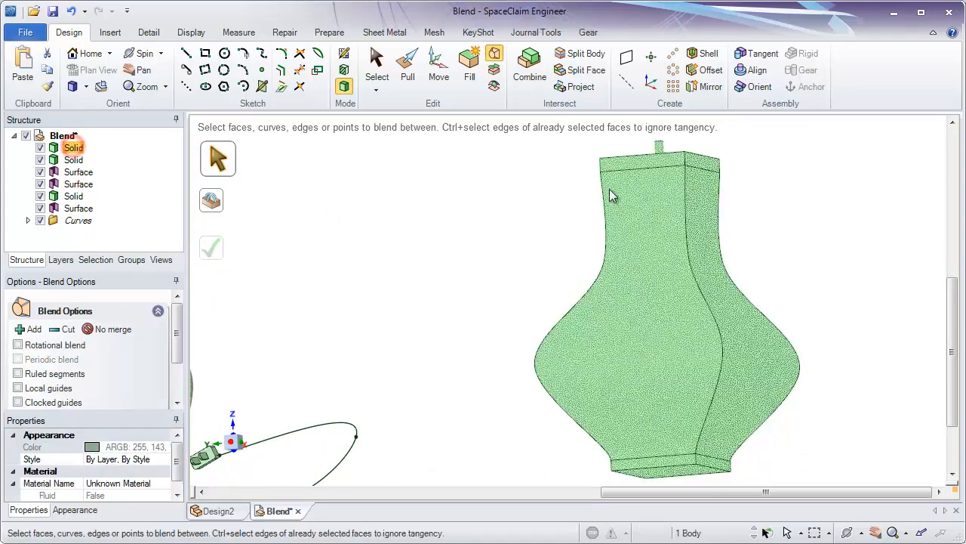
mouse_move(388, 287)
middle_mouse_down()
mouse_move(470, 304)
mouse_move(375, 295)
middle_mouse_up()
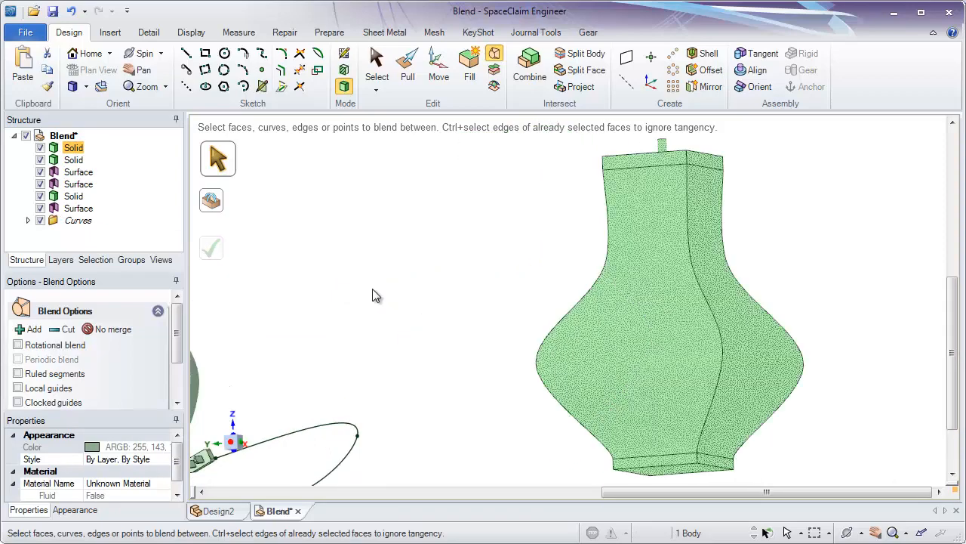
left_click(371, 289)
key("ctrl+z")
Step: Complete the square vase blend with the No merge option, keeping it separate from the two end blocks
middle_click_drag(392, 258, 397, 295)
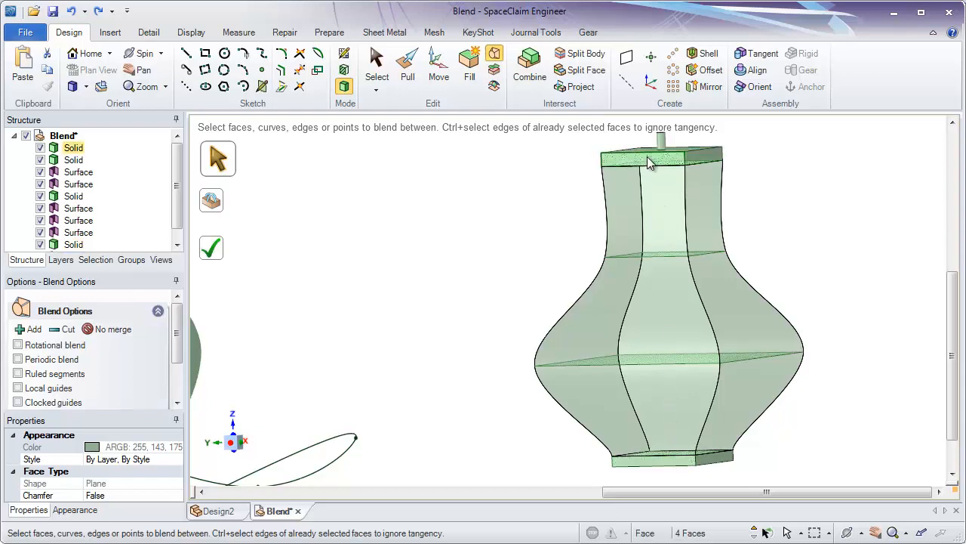
left_click(104, 335)
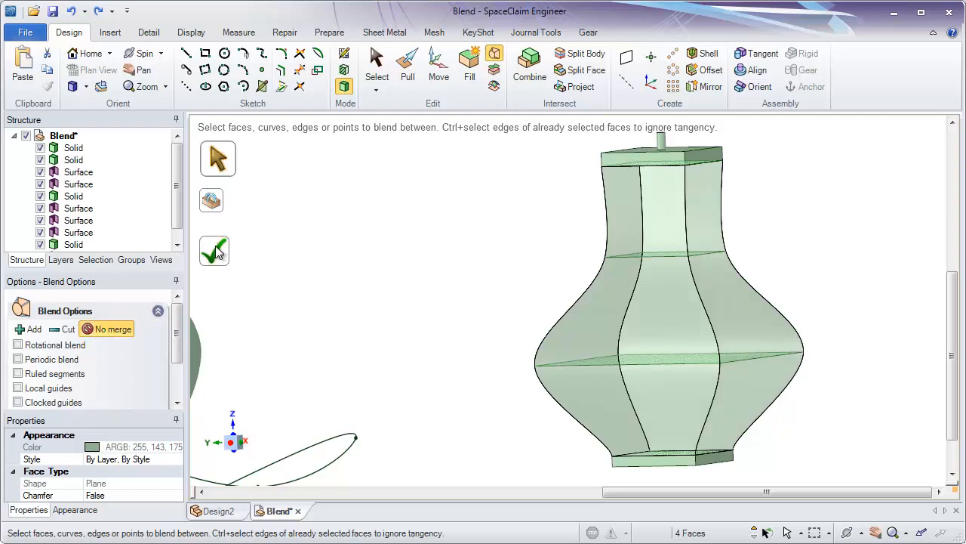
left_click(216, 247)
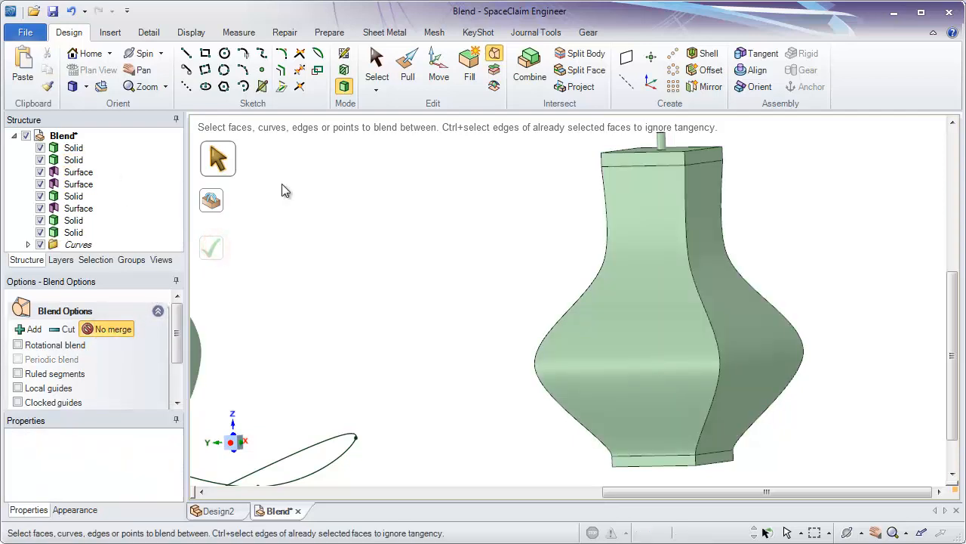
Step: Color the blended square vase body red, leaving the end blocks as they are
key("s")
left_click(641, 252)
left_click(665, 209)
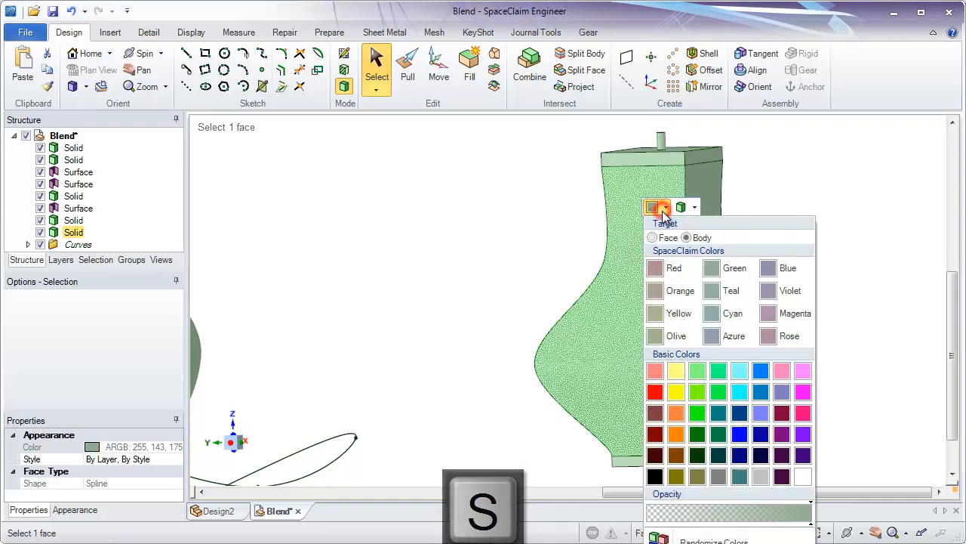
left_click(673, 267)
middle_click_drag(427, 223, 490, 233)
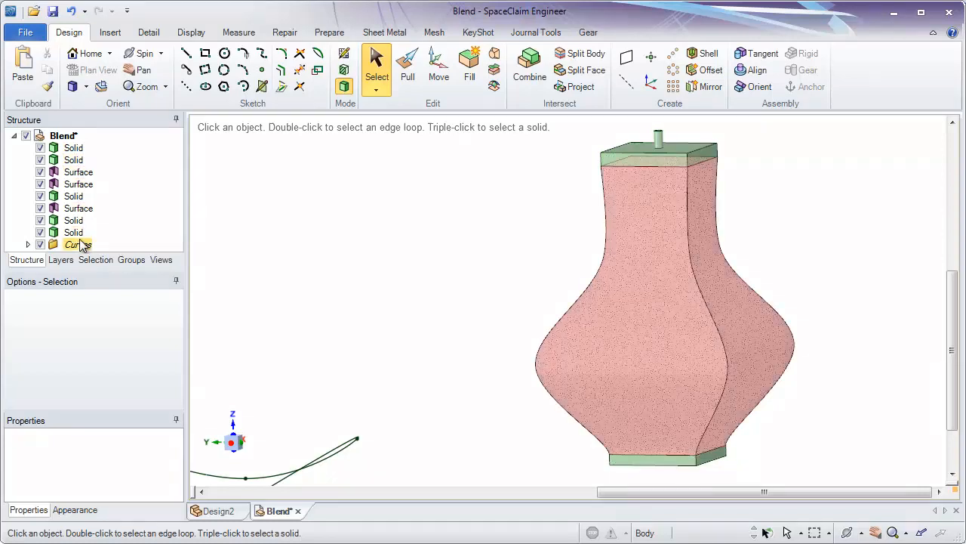
Step: Insert a cylinder with a 1 mm radius along the spline curve running from the round vase to the plug
mouse_move(527, 323)
middle_mouse_down()
mouse_move(535, 264)
mouse_move(612, 246)
mouse_move(554, 325)
middle_mouse_up()
middle_click_drag(498, 343, 518, 401, "ctrl")
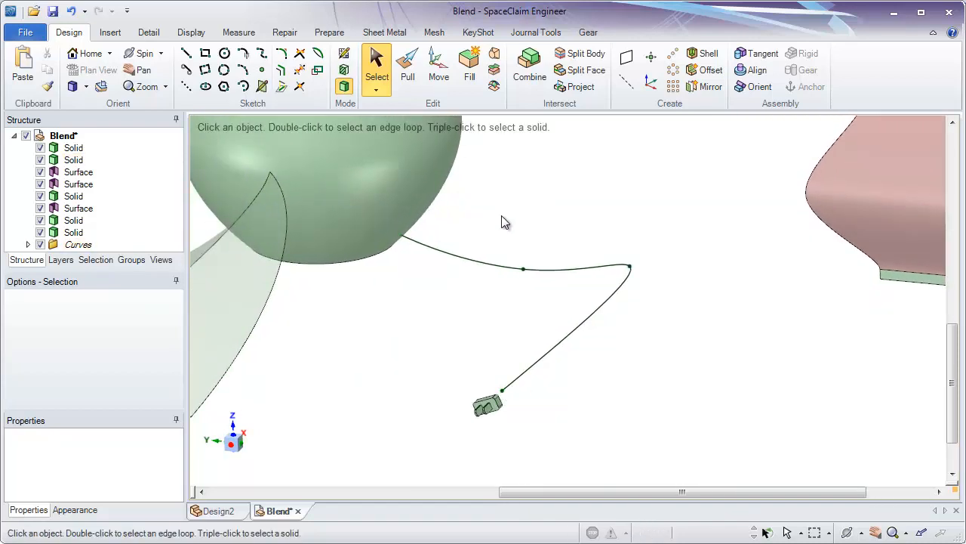
left_click(552, 347)
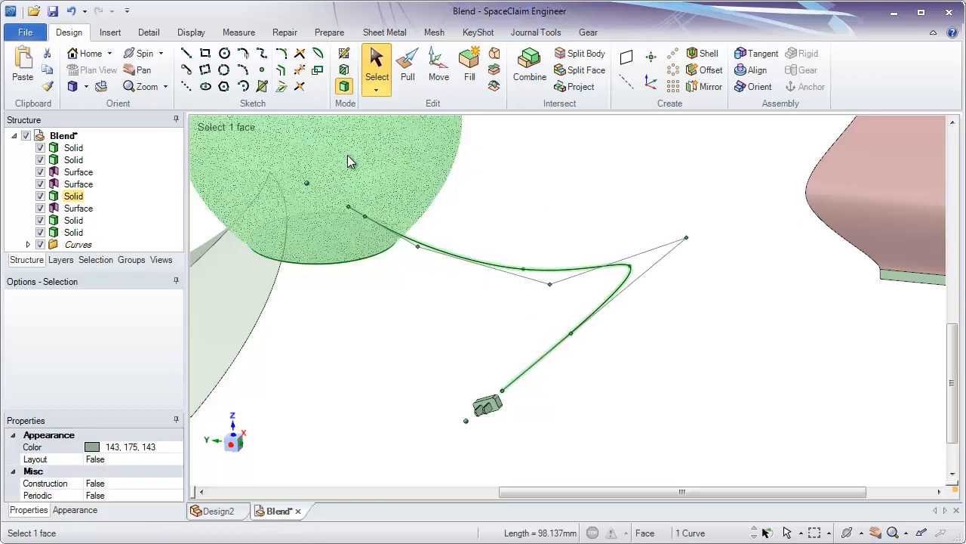
scroll(452, 292, "up", 1, "ctrl")
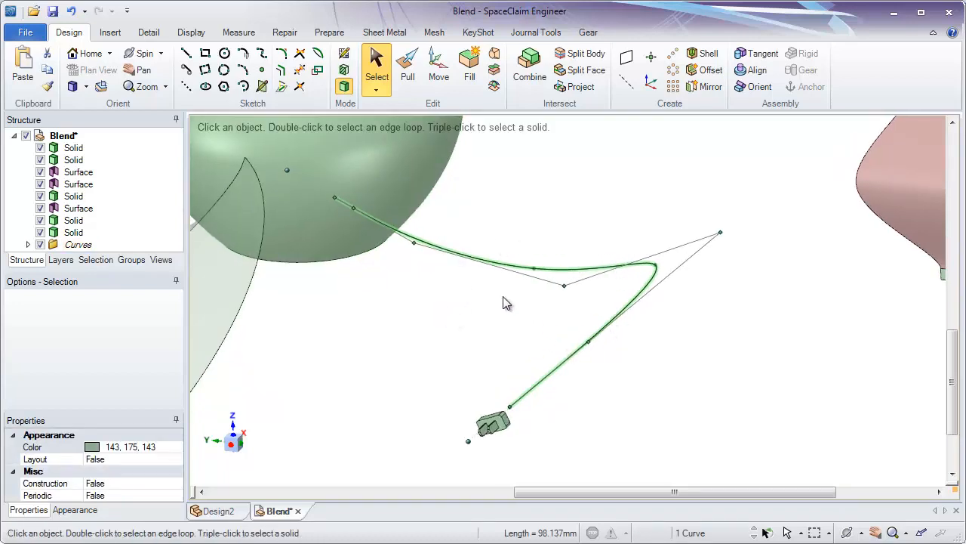
left_click(112, 34)
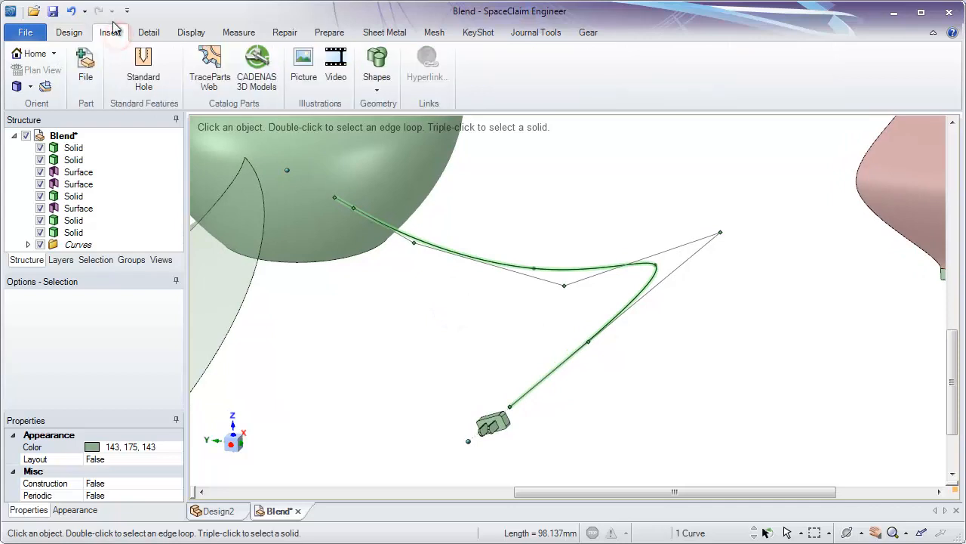
left_click(376, 67)
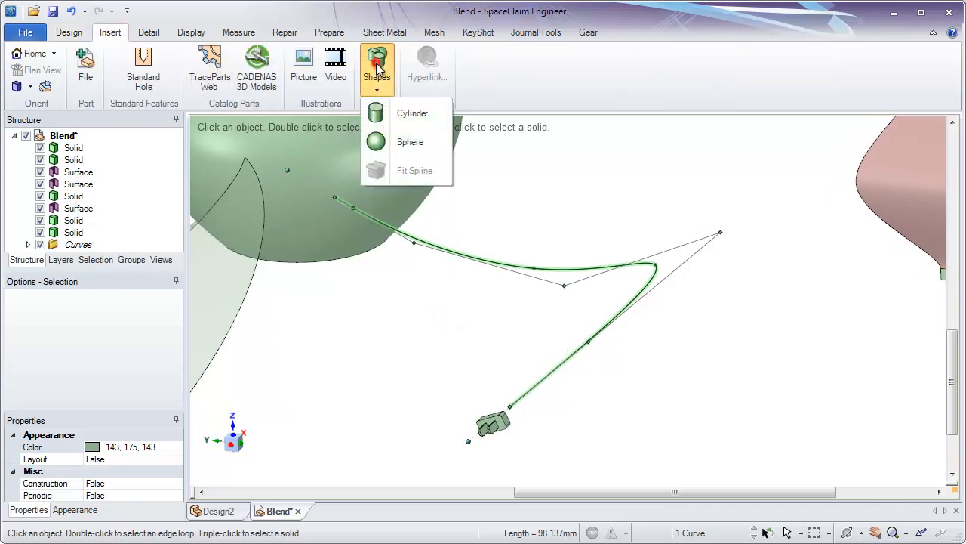
left_click(385, 112)
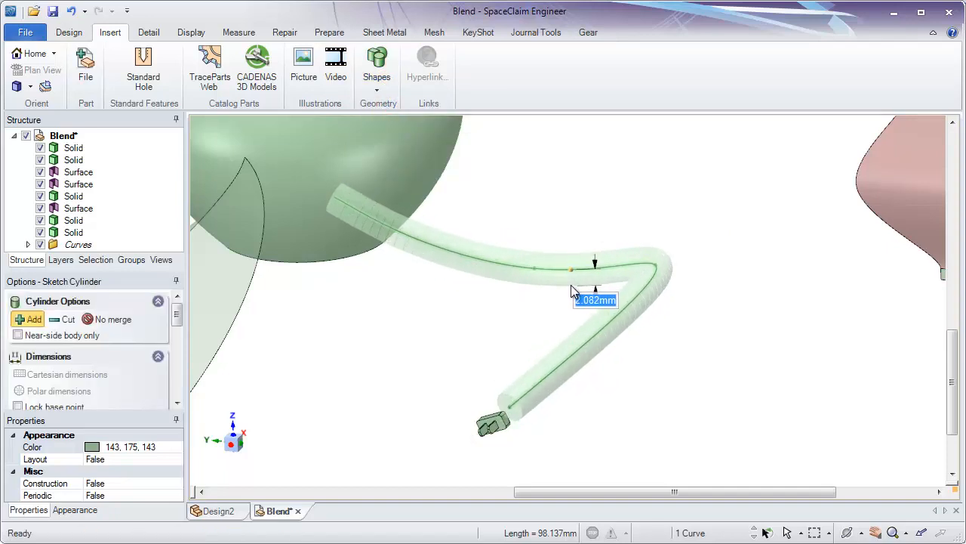
type("1")
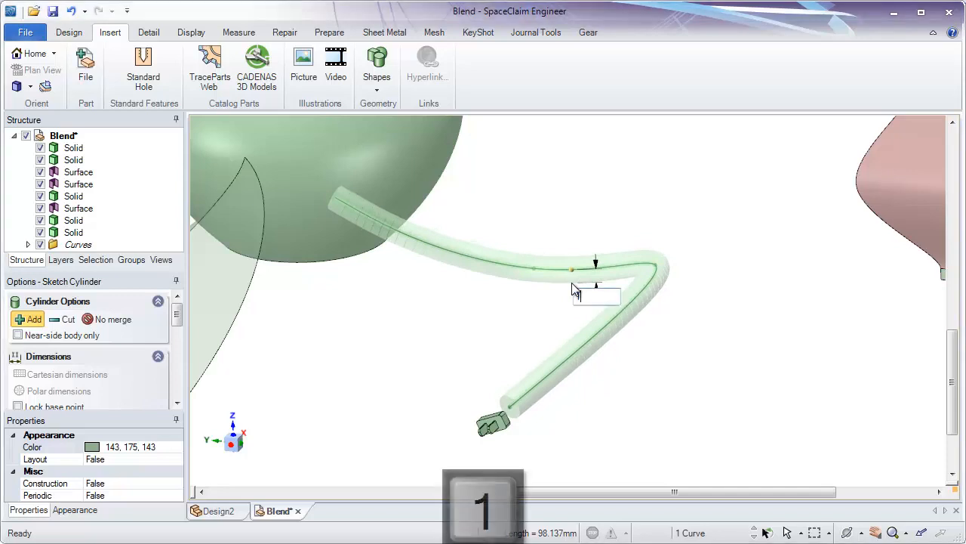
key("Return")
key("Return")
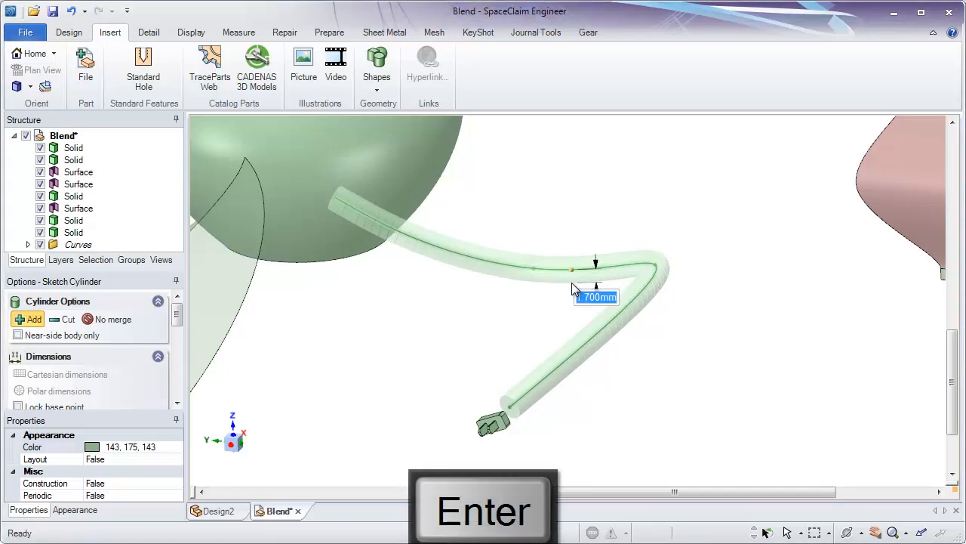
middle_click_drag(601, 401, 648, 460)
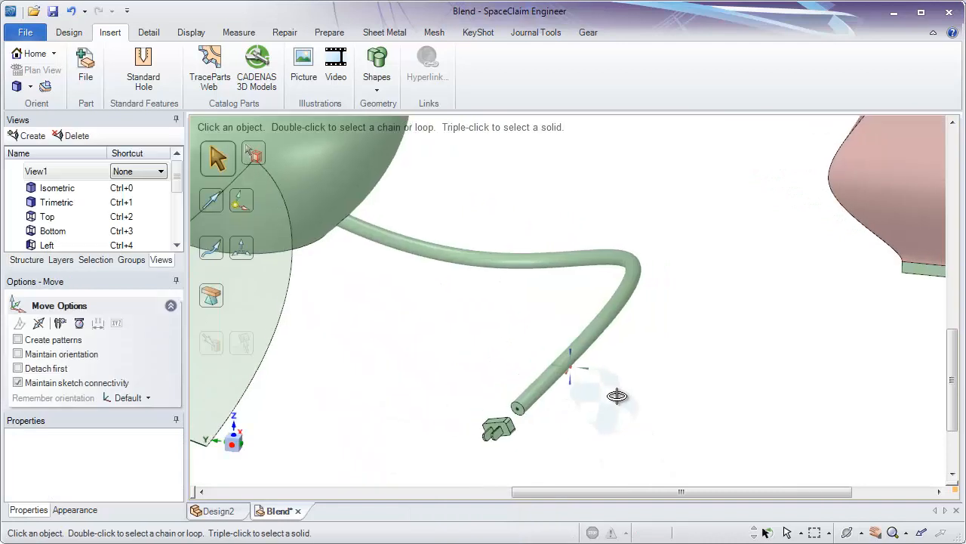
Step: Start a Blend between the circular end face of the cord and the facing back face of the plug
mouse_move(616, 398)
middle_mouse_down()
mouse_move(669, 412)
mouse_move(610, 405)
middle_mouse_up()
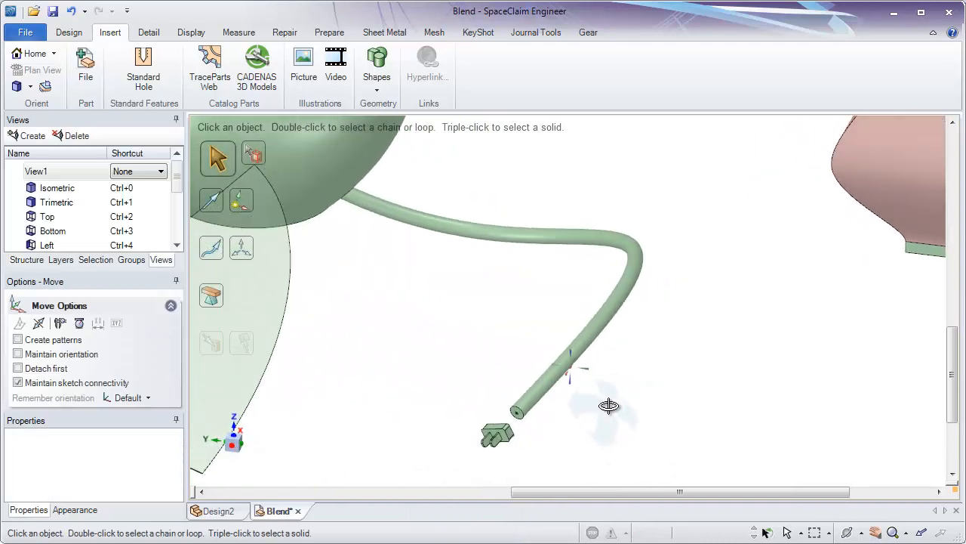
middle_click_drag(582, 352, 587, 314, "shift")
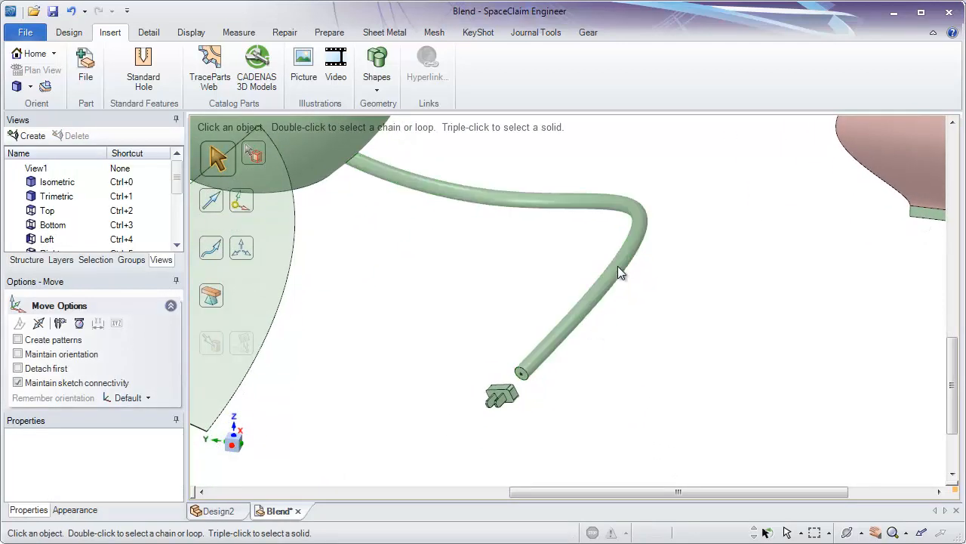
middle_click_drag(519, 383, 545, 521, "ctrl")
middle_click_drag(566, 416, 687, 275)
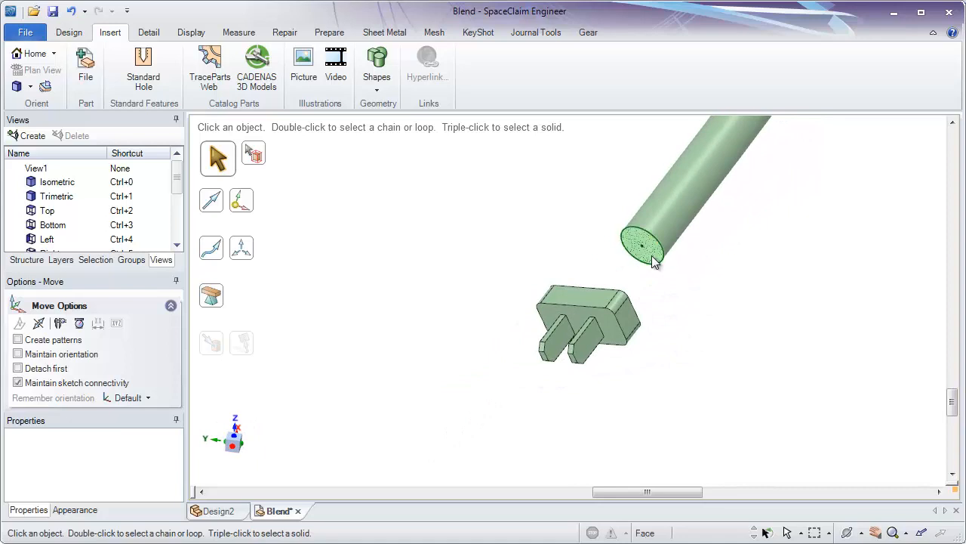
left_click(70, 33)
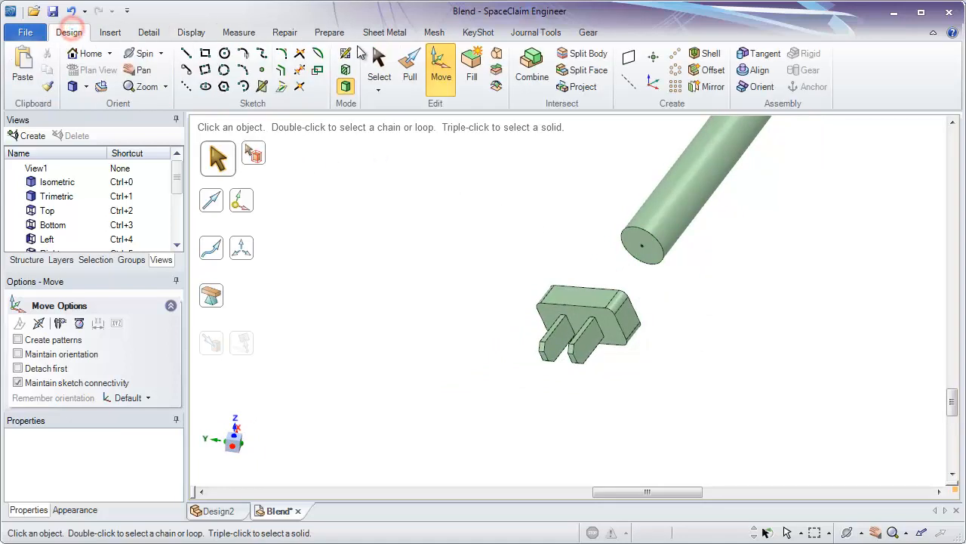
left_click(496, 54)
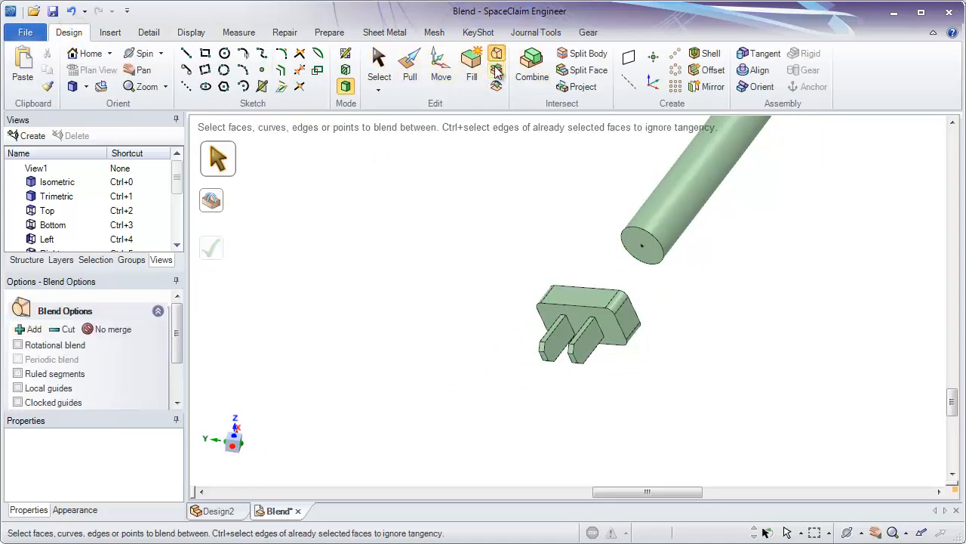
left_click(644, 253)
middle_click_drag(644, 254, 575, 315)
middle_click_drag(636, 320, 743, 265)
middle_click_drag(670, 296, 729, 339, "shift")
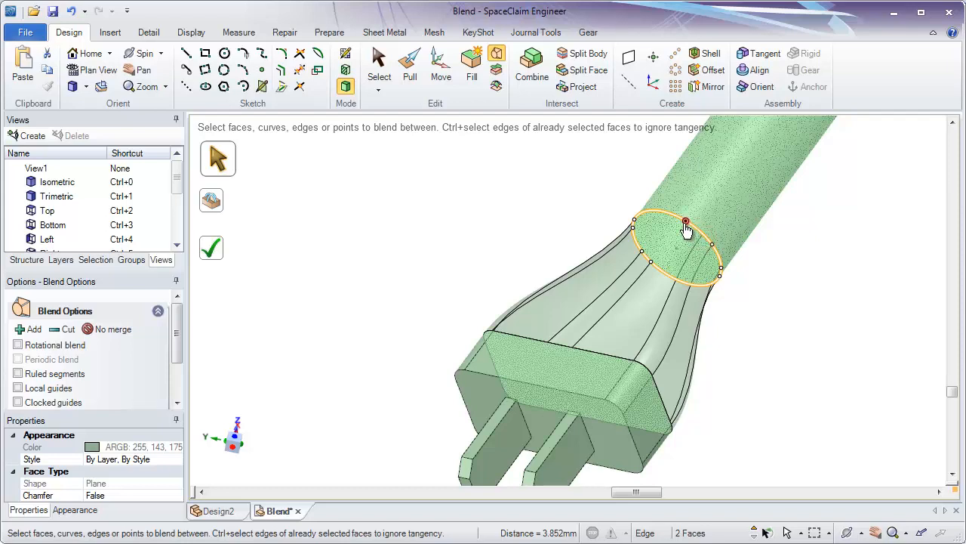
Step: Reposition the blend's guide points along the cord's circular edge and complete the blend joining cord and plug
middle_click_drag(685, 229, 657, 237)
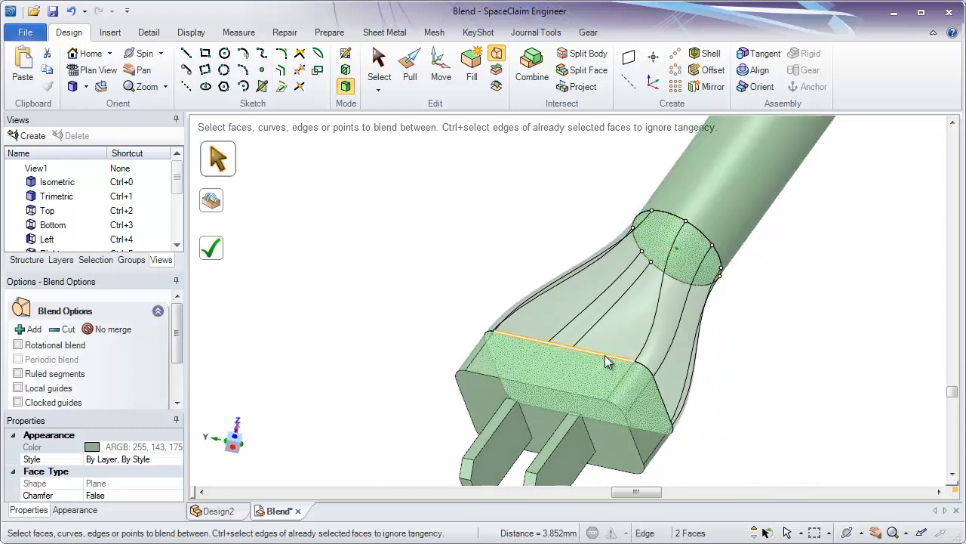
left_click(219, 242)
key("h")
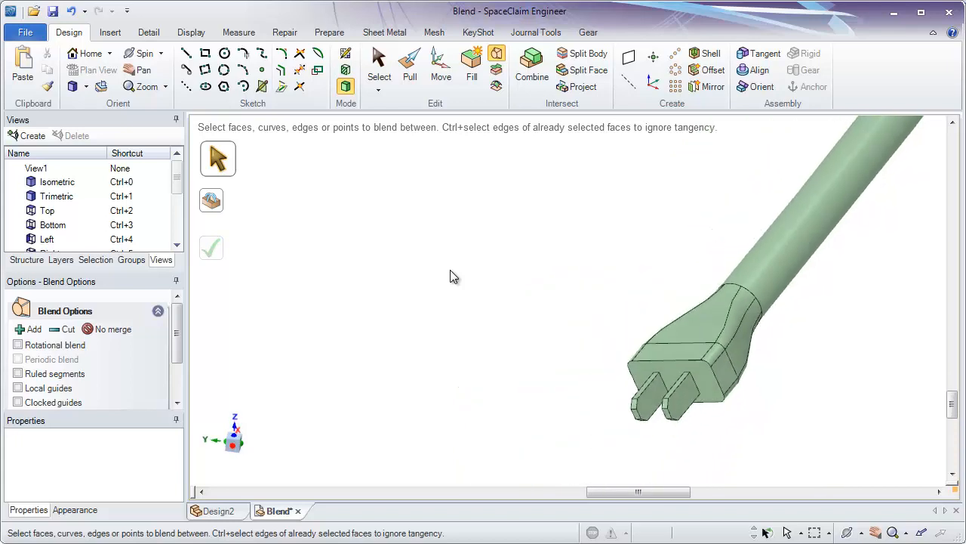